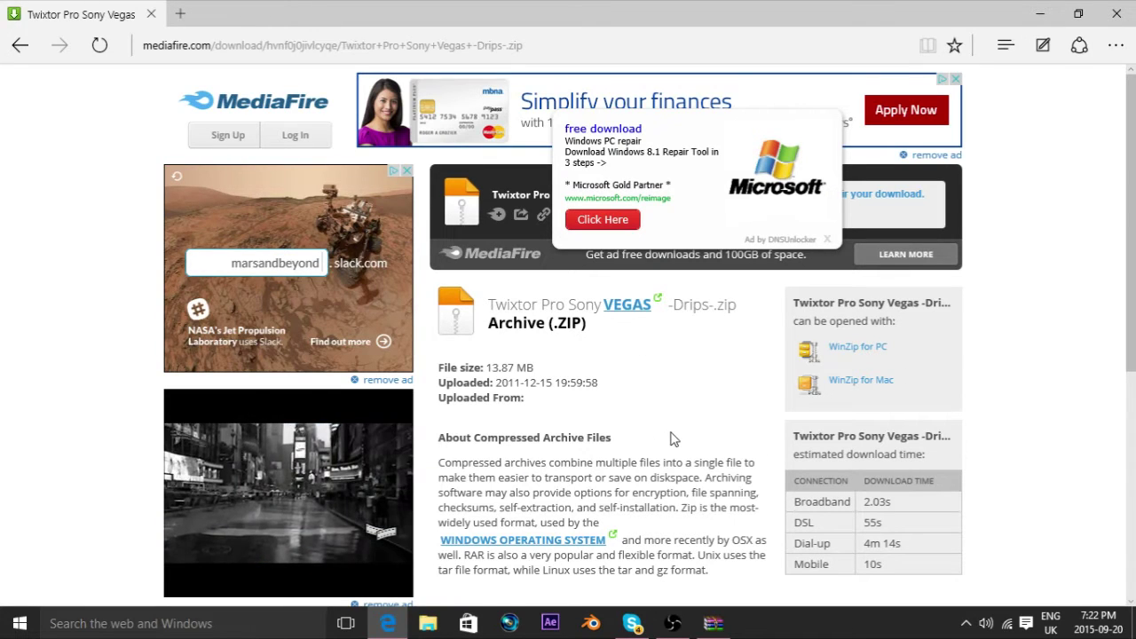
Open the downloaded Twixtor Pro Sony Vegas -Drips- (1).zip archive in WinRAR
{"action": "left_click", "coordinate": [709, 626]}
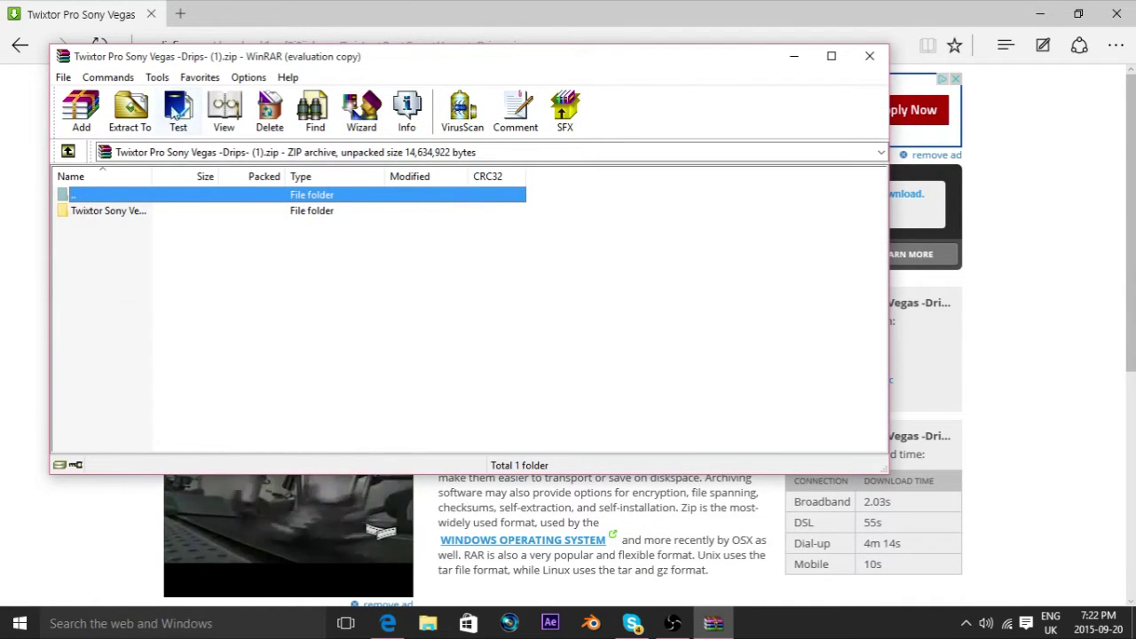
Extract the archive to the Desktop, replace Twixtor5.11OFXInstall.exe, and minimize WinRAR
{"action": "left_click", "coordinate": [130, 111]}
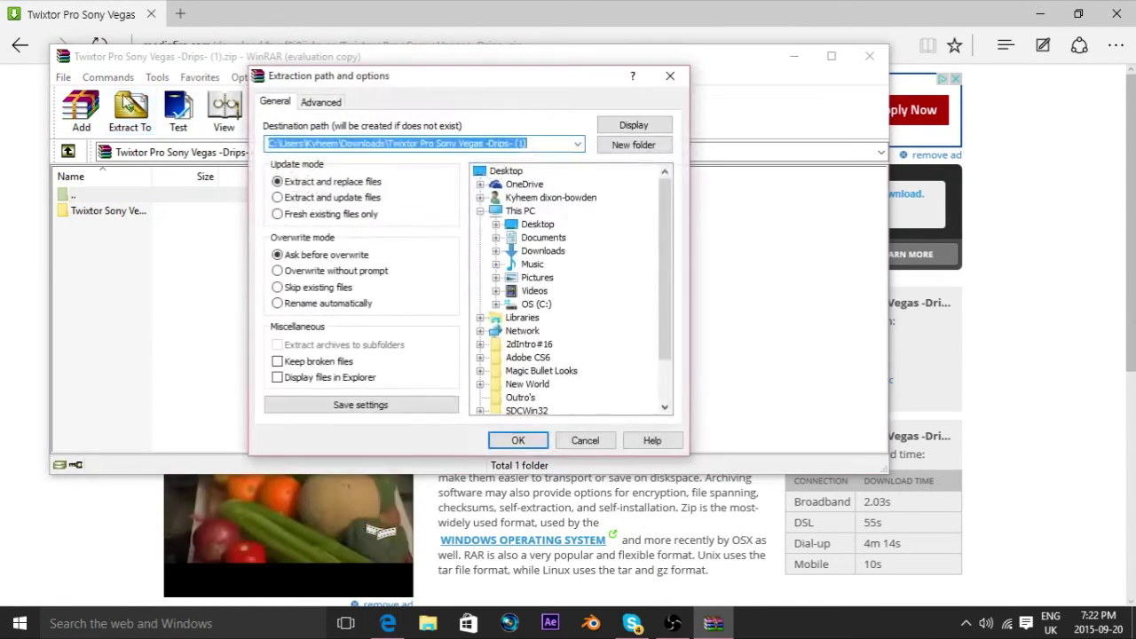
{"action": "left_click", "coordinate": [496, 226]}
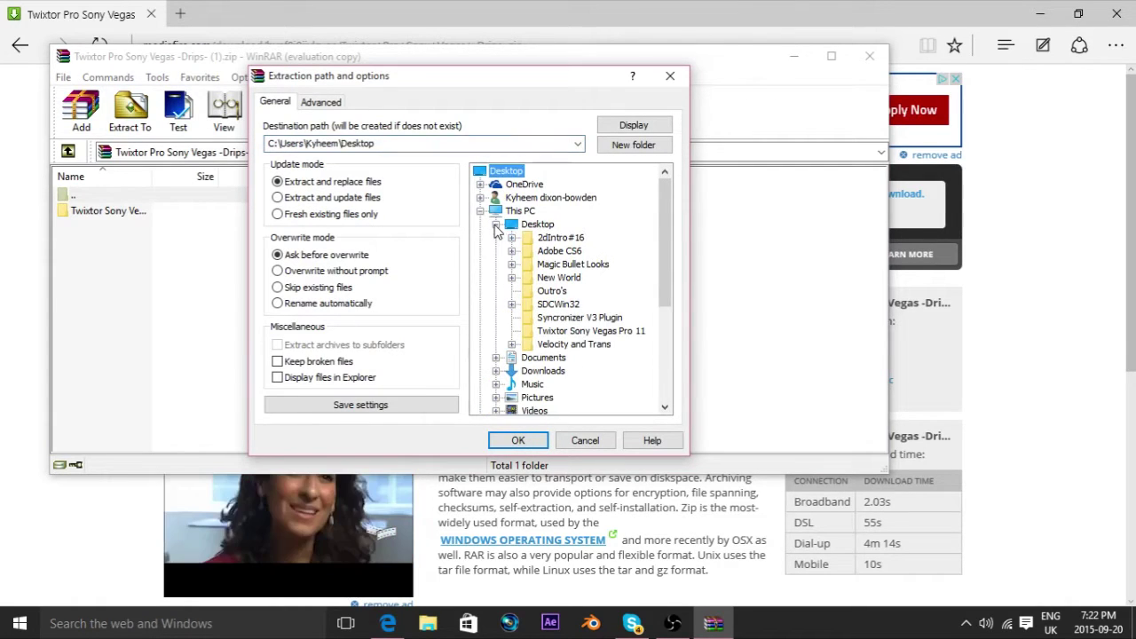
{"action": "left_click", "coordinate": [515, 441]}
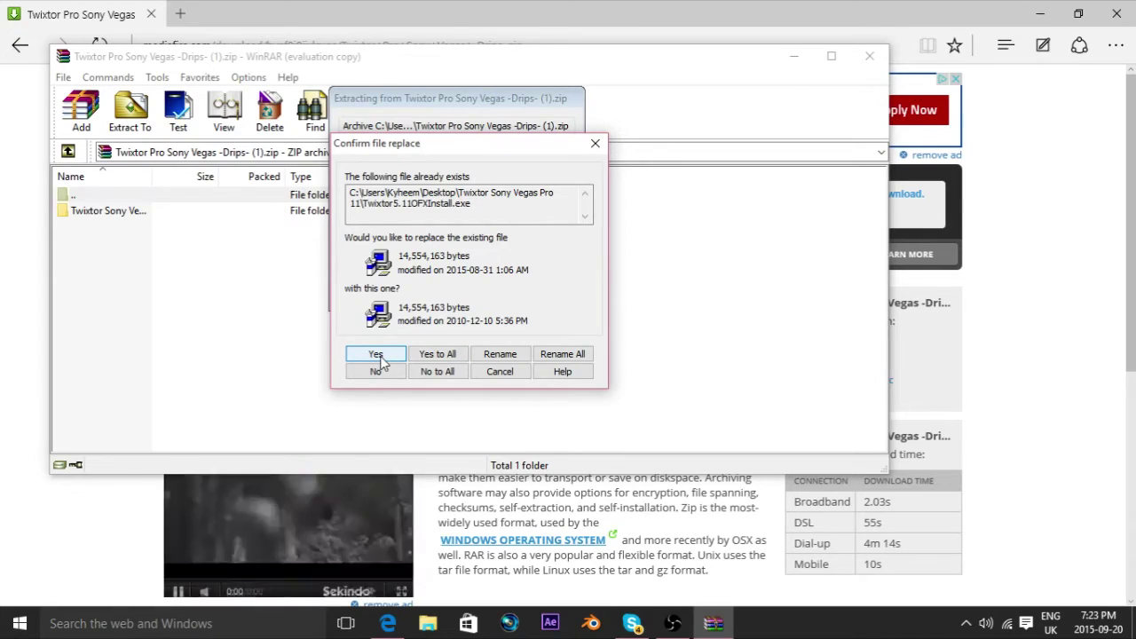
{"action": "left_click", "coordinate": [595, 143]}
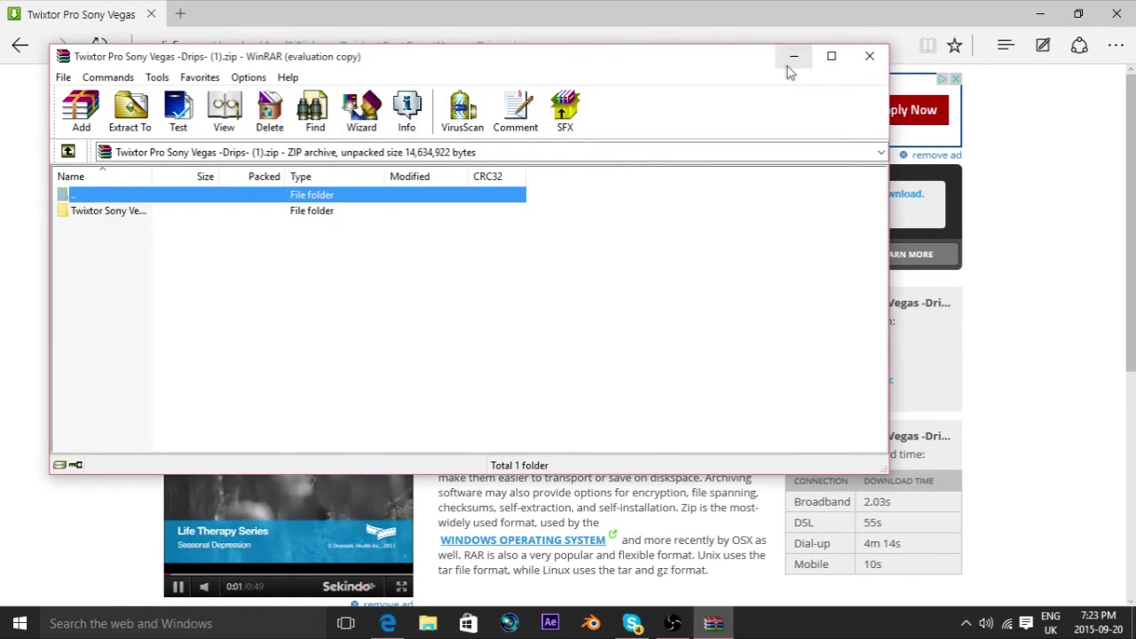
{"action": "left_click", "coordinate": [795, 59]}
Run Twixtor5.11OFXInstall.exe from the Twixtor Sony Vegas Pro 11 desktop folder and pass the Welcome page
{"action": "left_click", "coordinate": [1038, 15]}
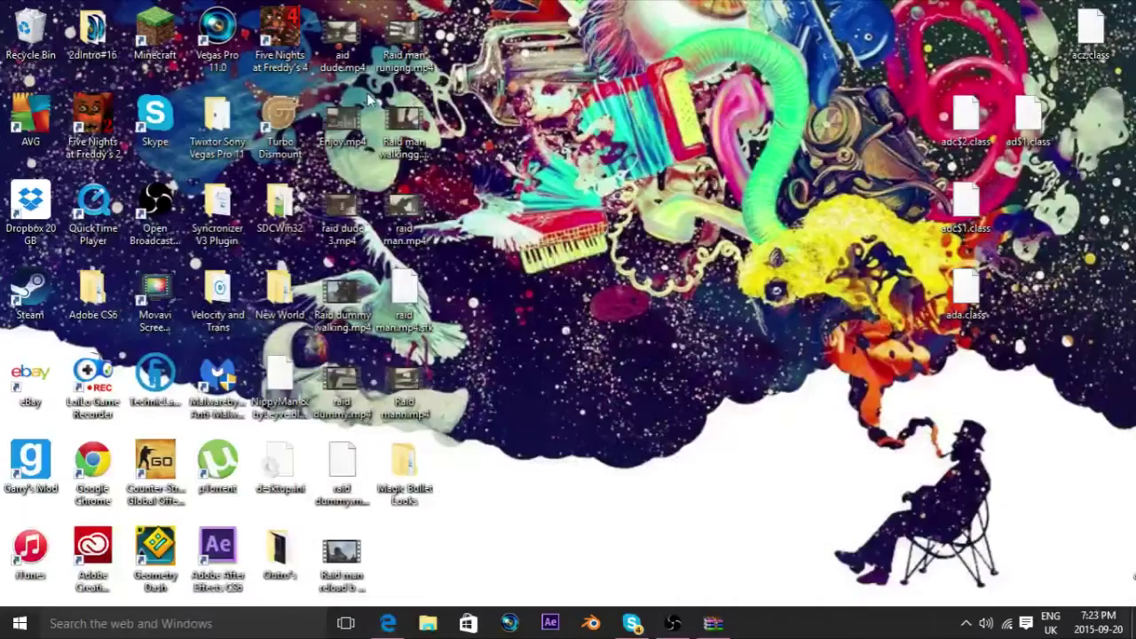
{"action": "double_click", "coordinate": [209, 127]}
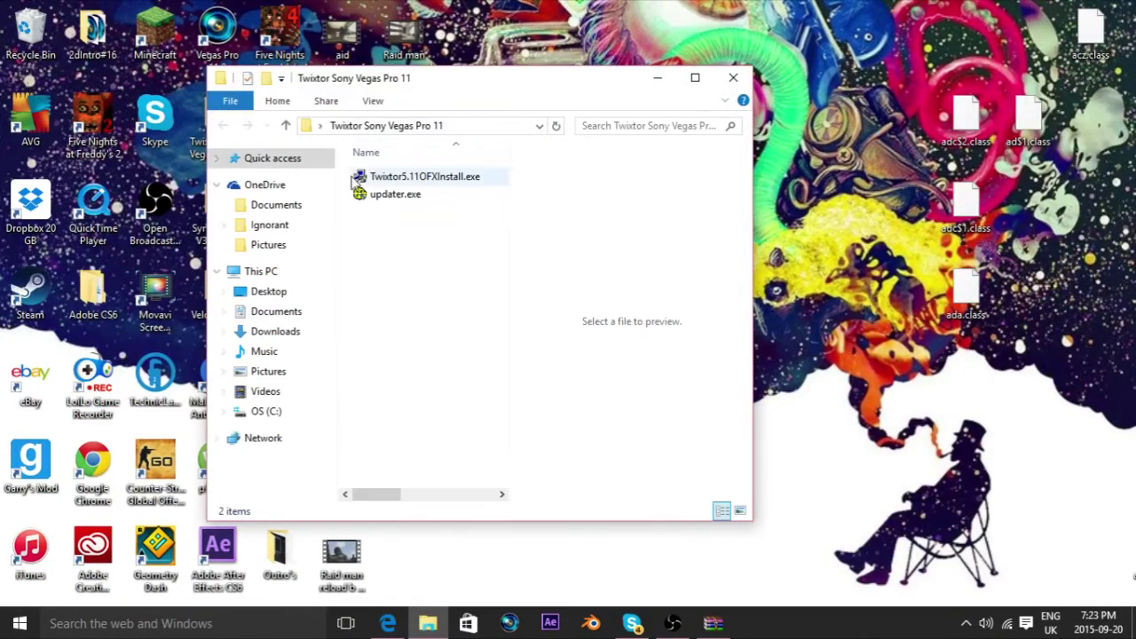
{"action": "double_click", "coordinate": [405, 180]}
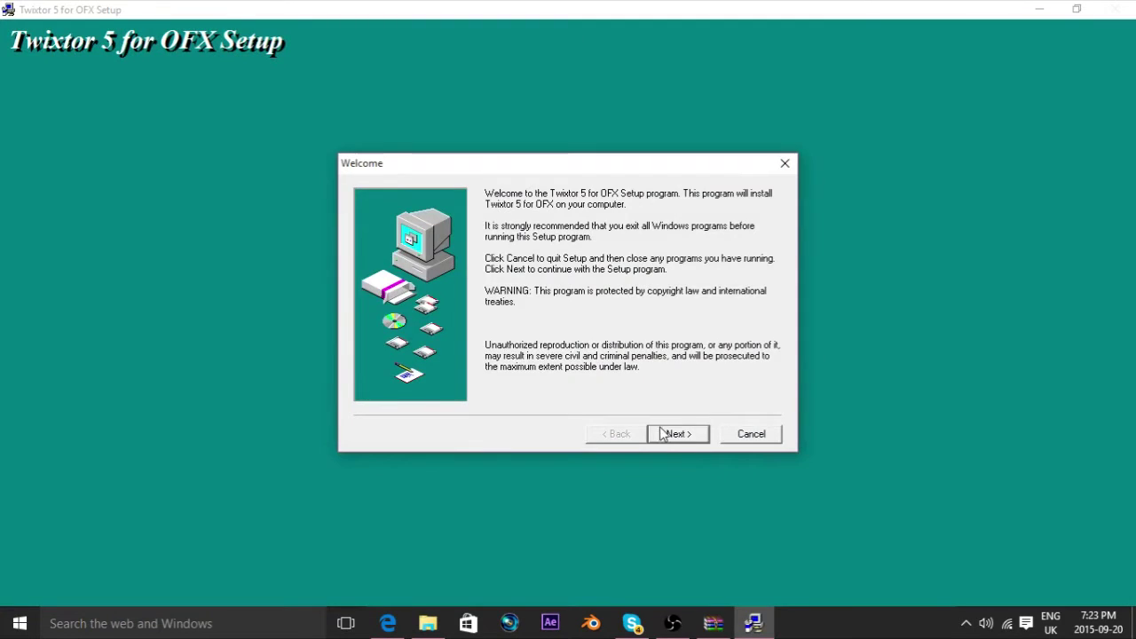
{"action": "left_click", "coordinate": [661, 433]}
Accept the license agreement and browse for the install folder into C:\Program Files (x86)
{"action": "left_click", "coordinate": [663, 436]}
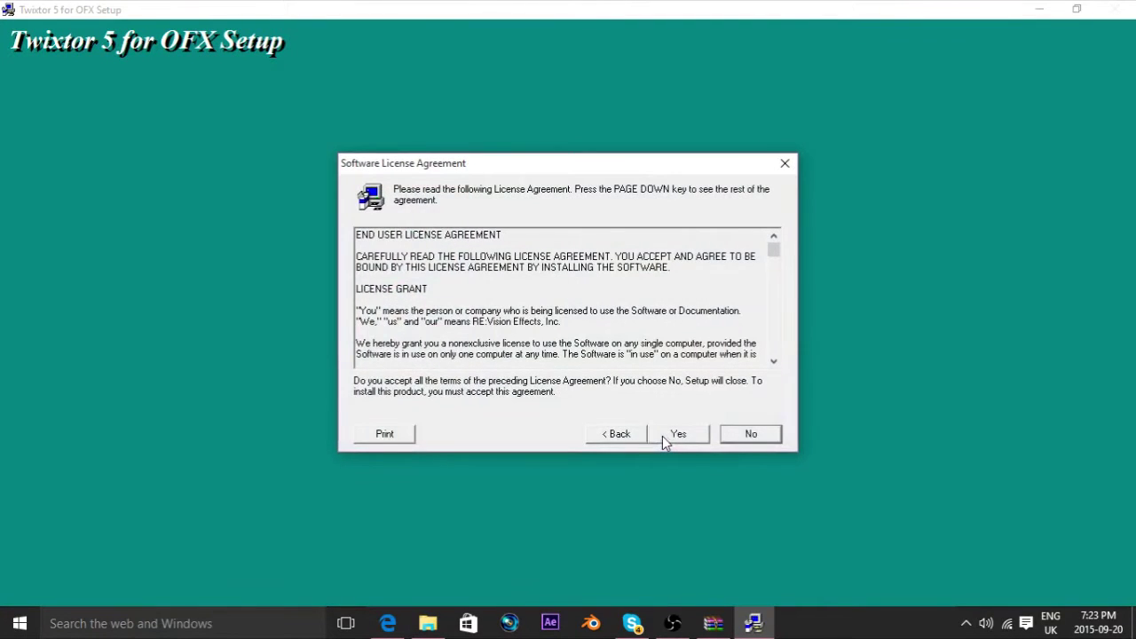
{"action": "left_click", "coordinate": [664, 435]}
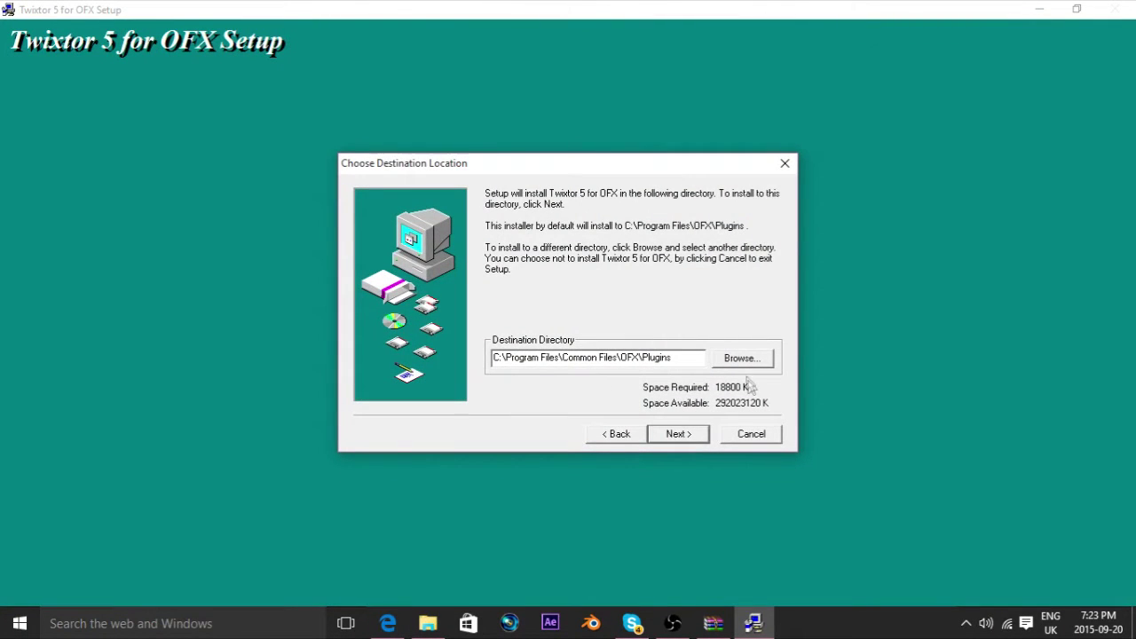
{"action": "left_click", "coordinate": [740, 358]}
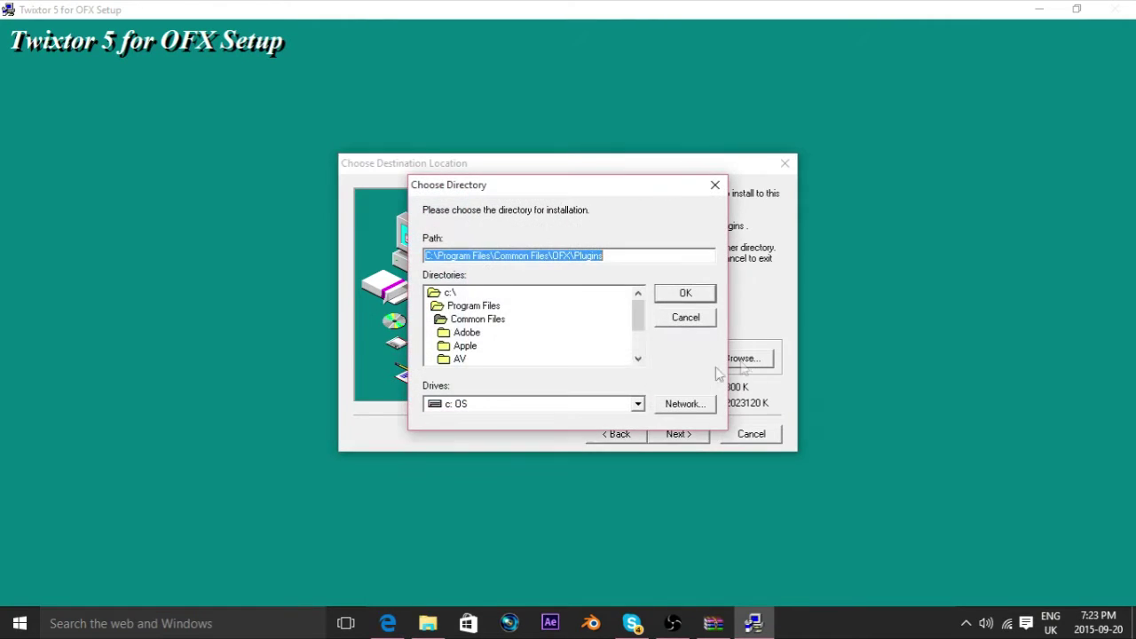
{"action": "left_click_drag", "start_coordinate": [637, 312], "coordinate": [523, 291]}
{"action": "double_click", "coordinate": [501, 293]}
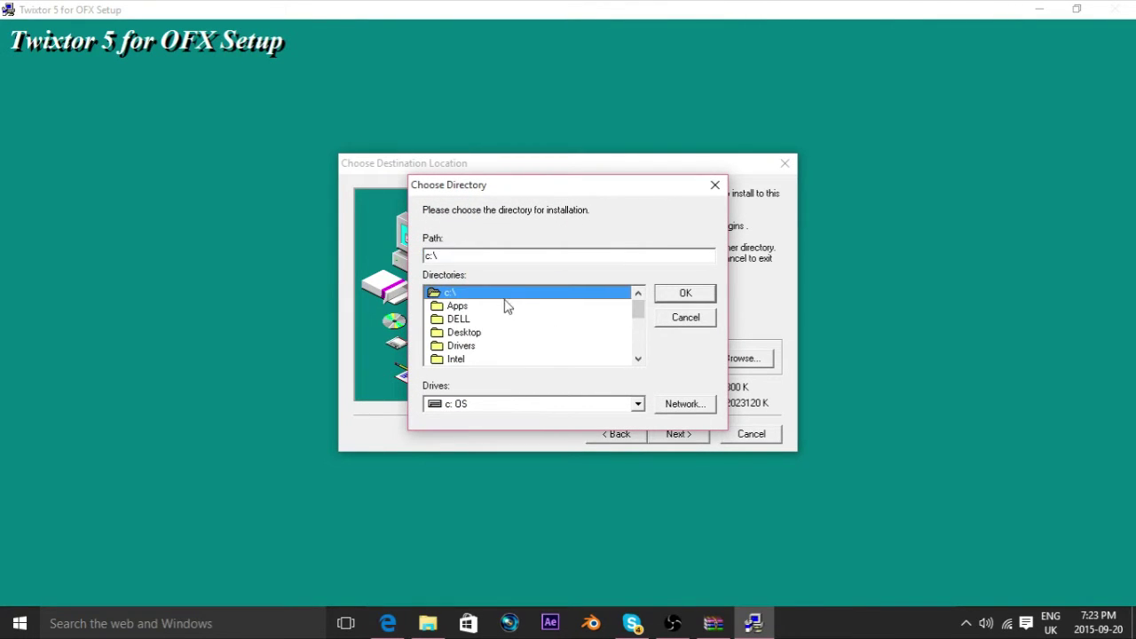
{"action": "scroll", "coordinate": [524, 335], "scroll_direction": "down", "scroll_amount": 3}
{"action": "scroll", "coordinate": [515, 334], "scroll_direction": "up", "scroll_amount": 1}
{"action": "scroll", "coordinate": [507, 334], "scroll_direction": "down", "scroll_amount": 2}
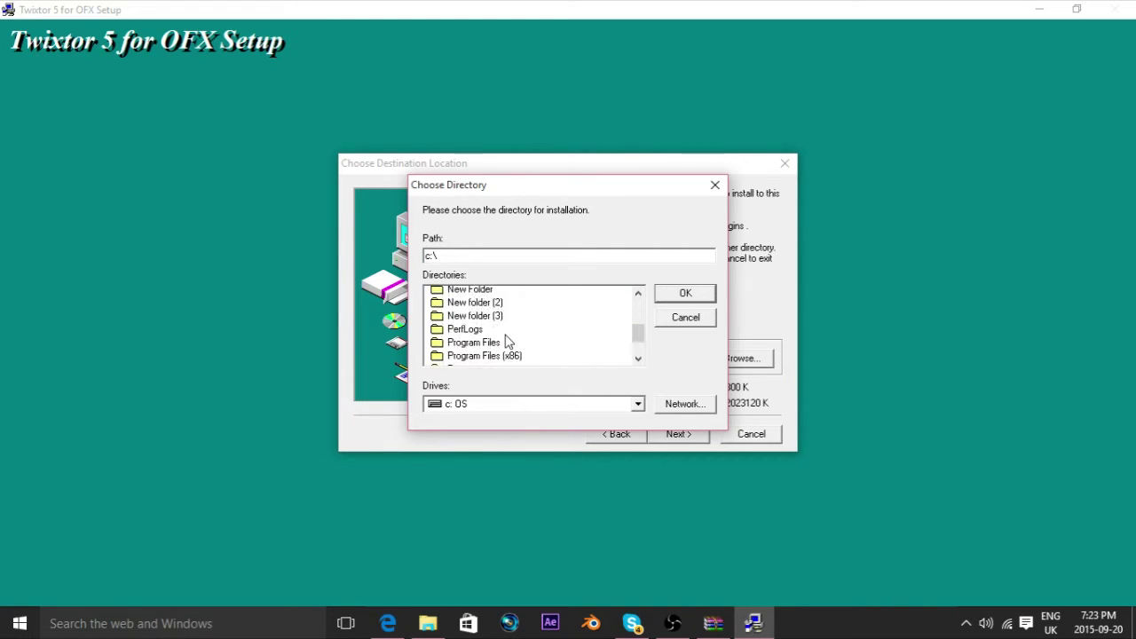
{"action": "double_click", "coordinate": [502, 297]}
Set the install destination to Sony\Vegas Pro 11.0\OFX Video Plug-Ins
{"action": "scroll", "coordinate": [504, 326], "scroll_direction": "down", "scroll_amount": 8}
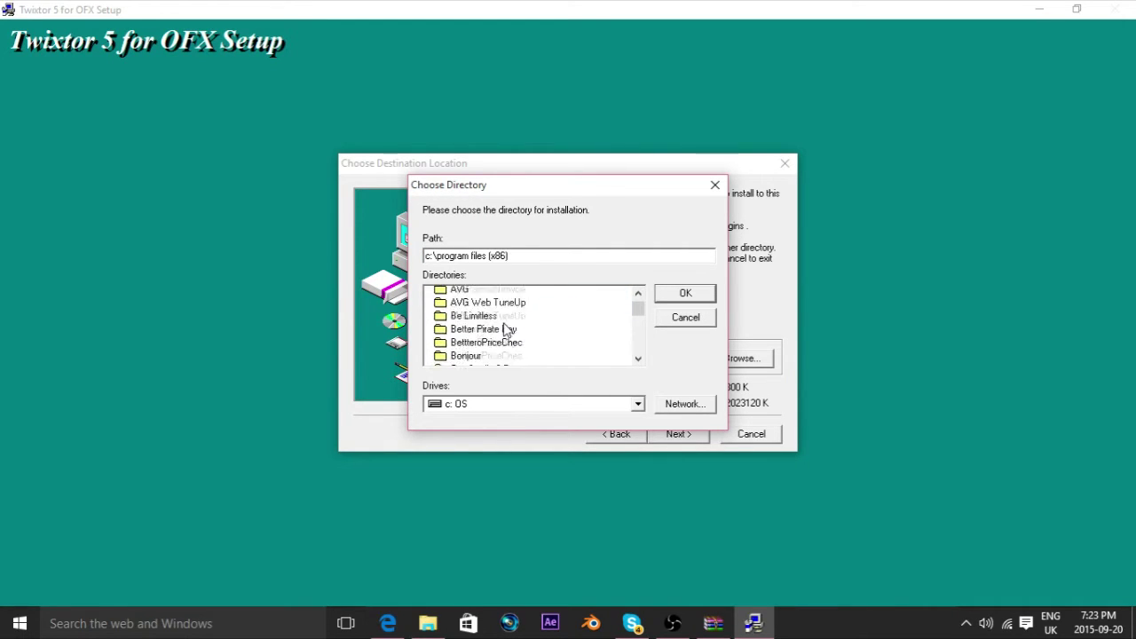
{"action": "scroll", "coordinate": [504, 330], "scroll_direction": "down", "scroll_amount": 10}
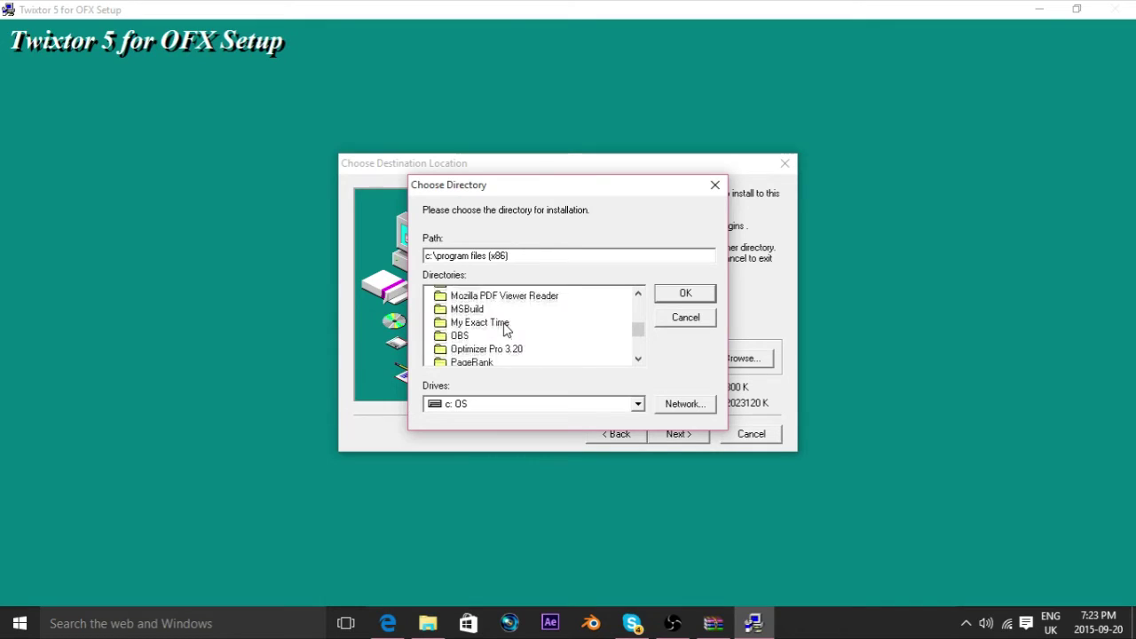
{"action": "double_click", "coordinate": [461, 358]}
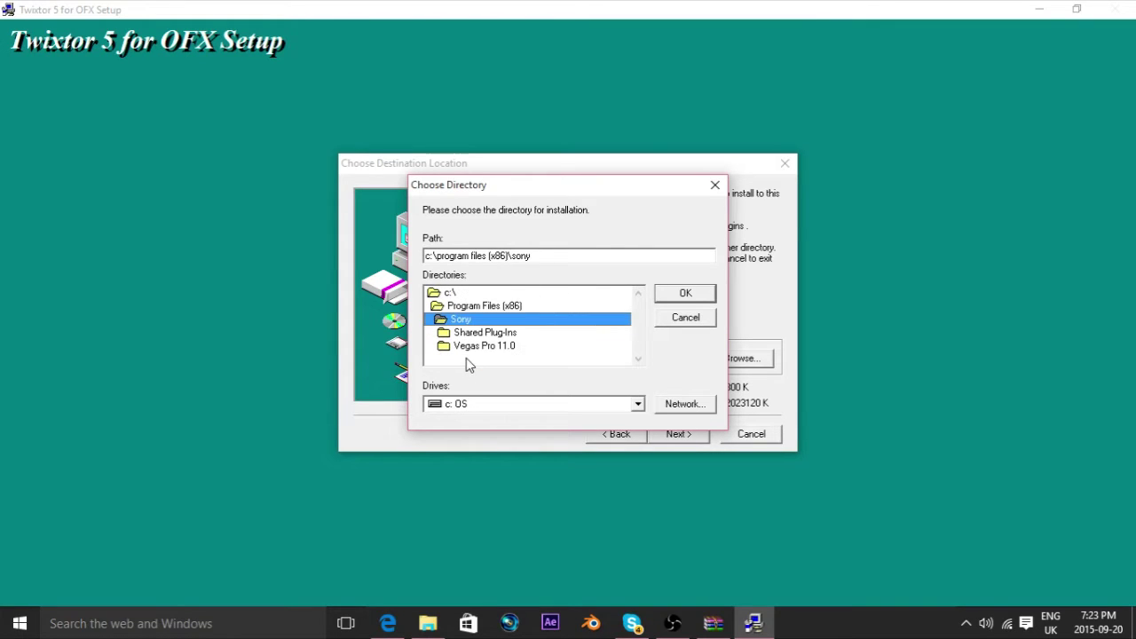
{"action": "double_click", "coordinate": [510, 346]}
{"action": "scroll", "coordinate": [504, 350], "scroll_direction": "down", "scroll_amount": 5}
{"action": "scroll", "coordinate": [503, 350], "scroll_direction": "up", "scroll_amount": 5}
{"action": "scroll", "coordinate": [502, 349], "scroll_direction": "down", "scroll_amount": 3}
{"action": "scroll", "coordinate": [503, 346], "scroll_direction": "up", "scroll_amount": 1}
{"action": "scroll", "coordinate": [504, 349], "scroll_direction": "down", "scroll_amount": 1}
{"action": "scroll", "coordinate": [638, 342], "scroll_direction": "up", "scroll_amount": 3}
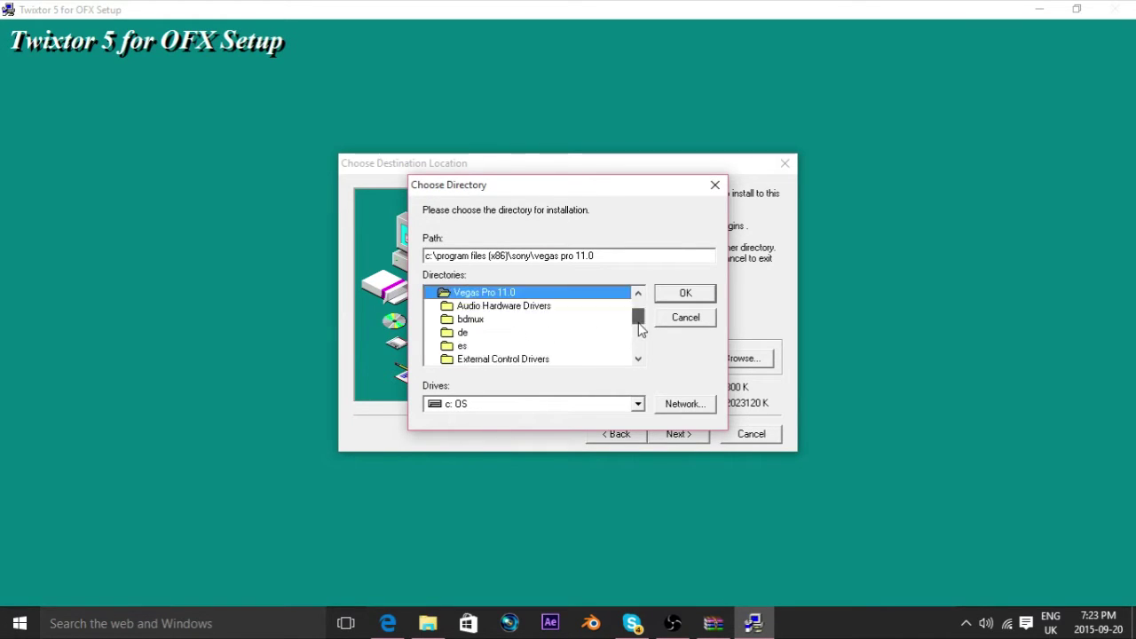
{"action": "left_click_drag", "start_coordinate": [638, 308], "coordinate": [550, 329]}
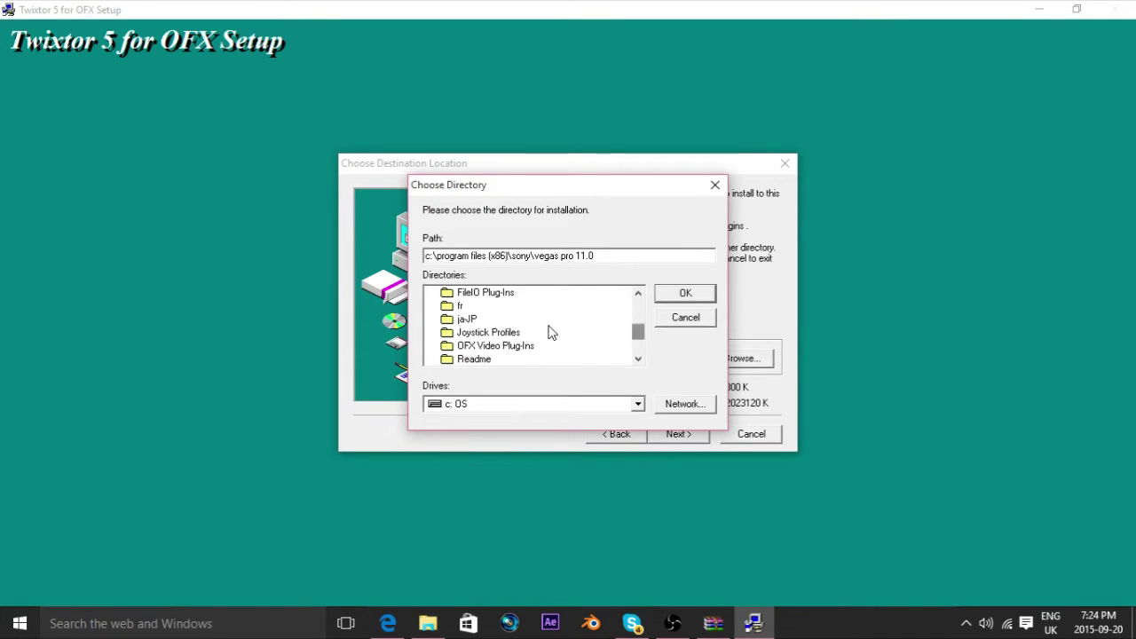
{"action": "double_click", "coordinate": [494, 347]}
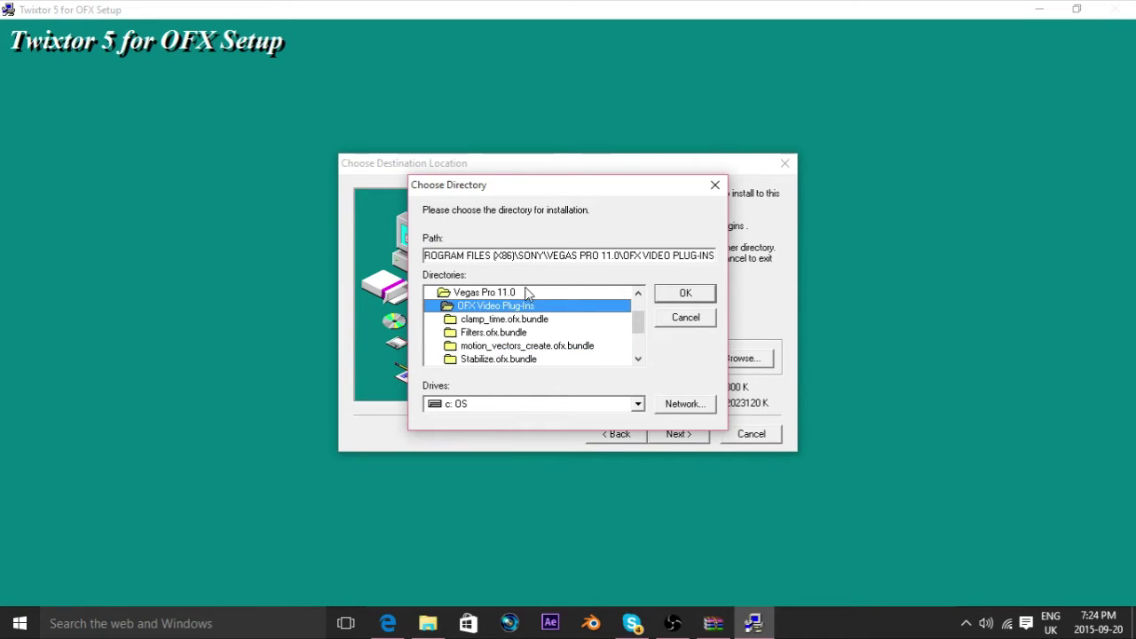
{"action": "left_click", "coordinate": [683, 299]}
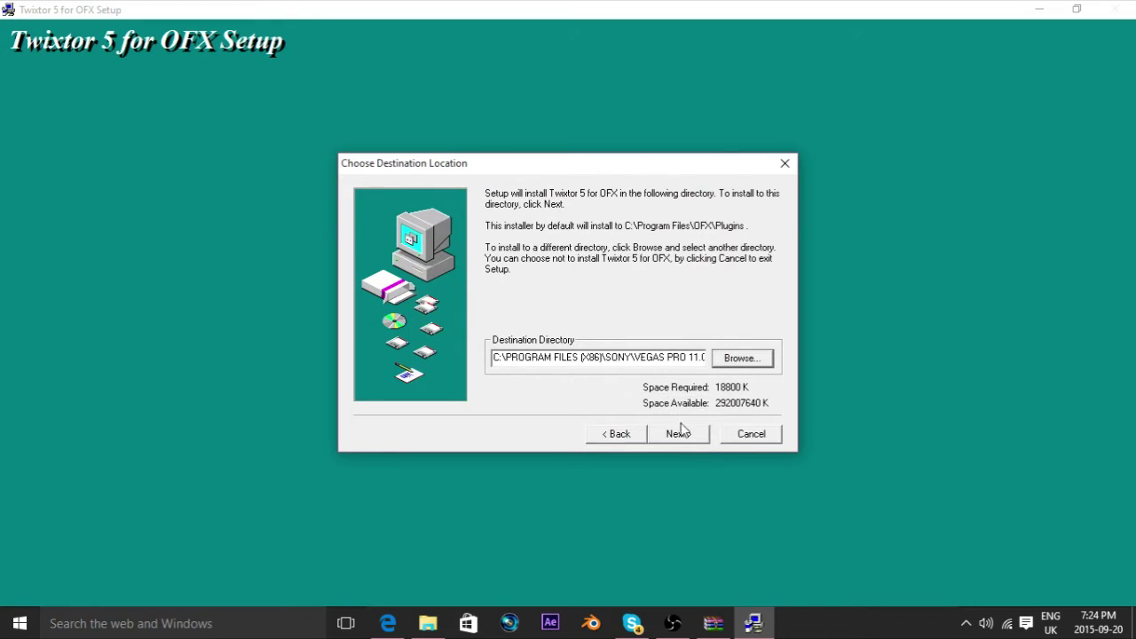
Start the installation as the demo version without a registration code
{"action": "left_click", "coordinate": [679, 434]}
{"action": "left_click", "coordinate": [681, 439]}
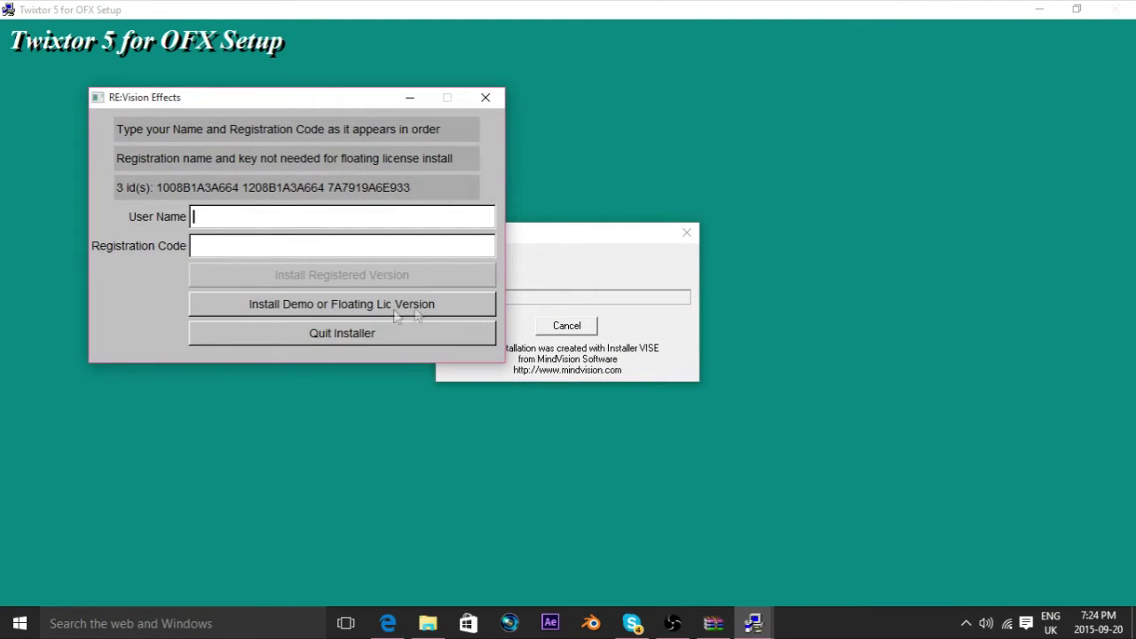
{"action": "left_click", "coordinate": [312, 304]}
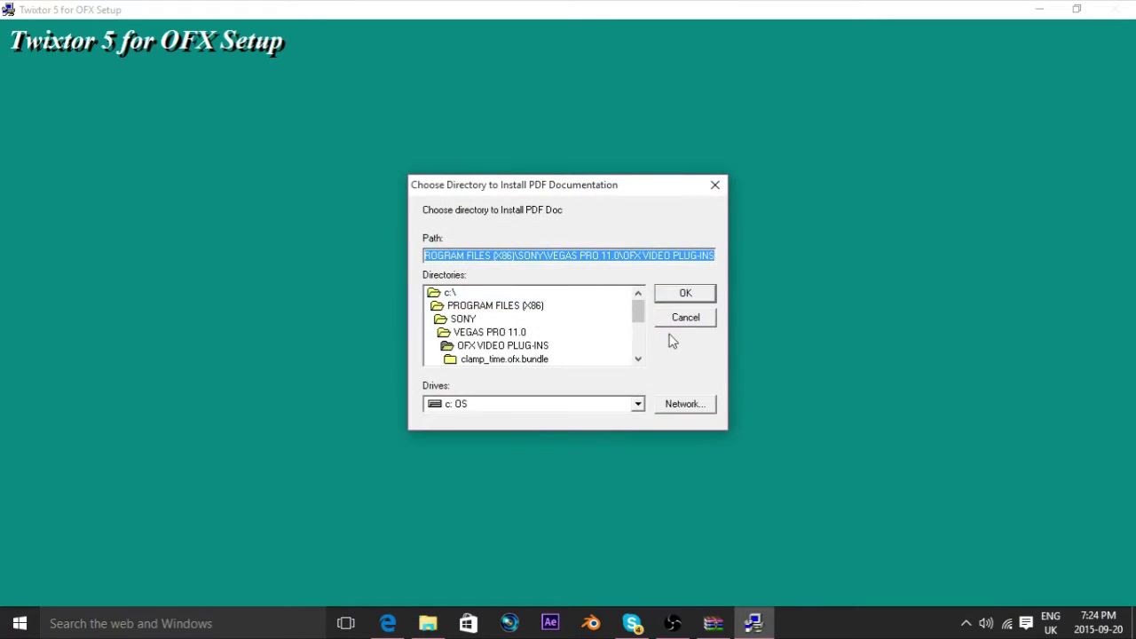
Put the PDF manual in the OFX Video Plug-Ins folder and close the finished setup
{"action": "double_click", "coordinate": [527, 347]}
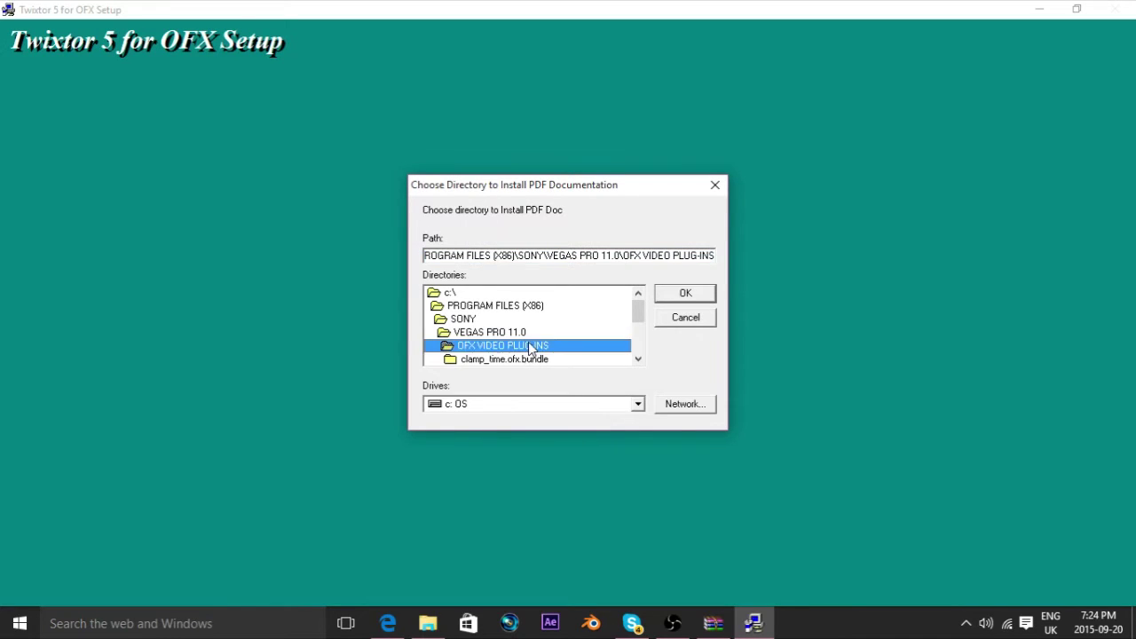
{"action": "left_click", "coordinate": [681, 294]}
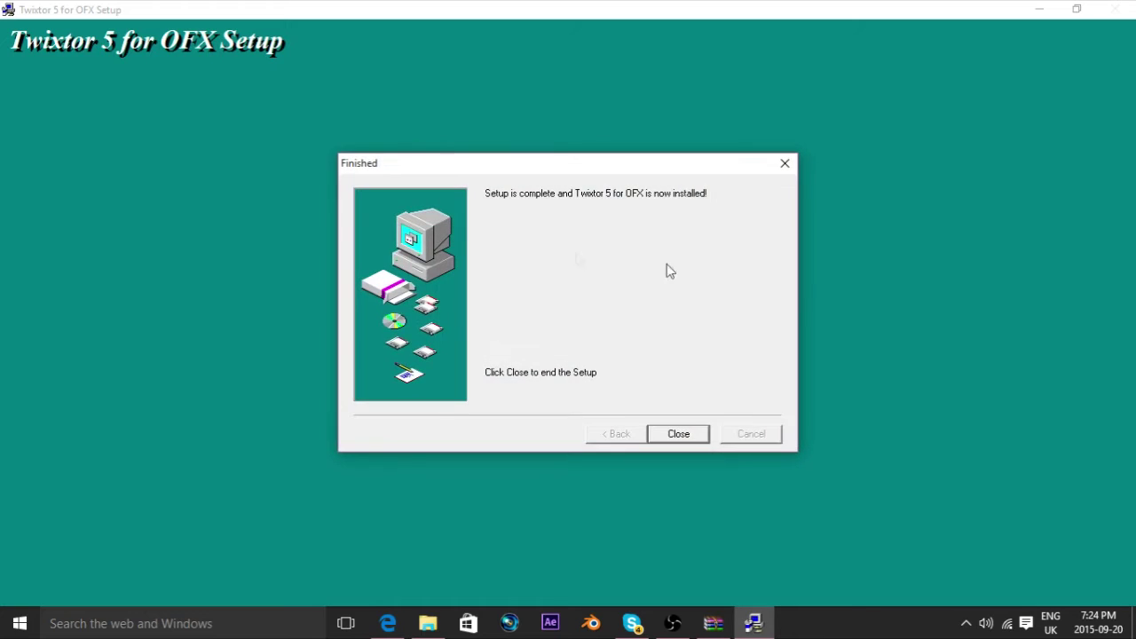
{"action": "left_click", "coordinate": [674, 436]}
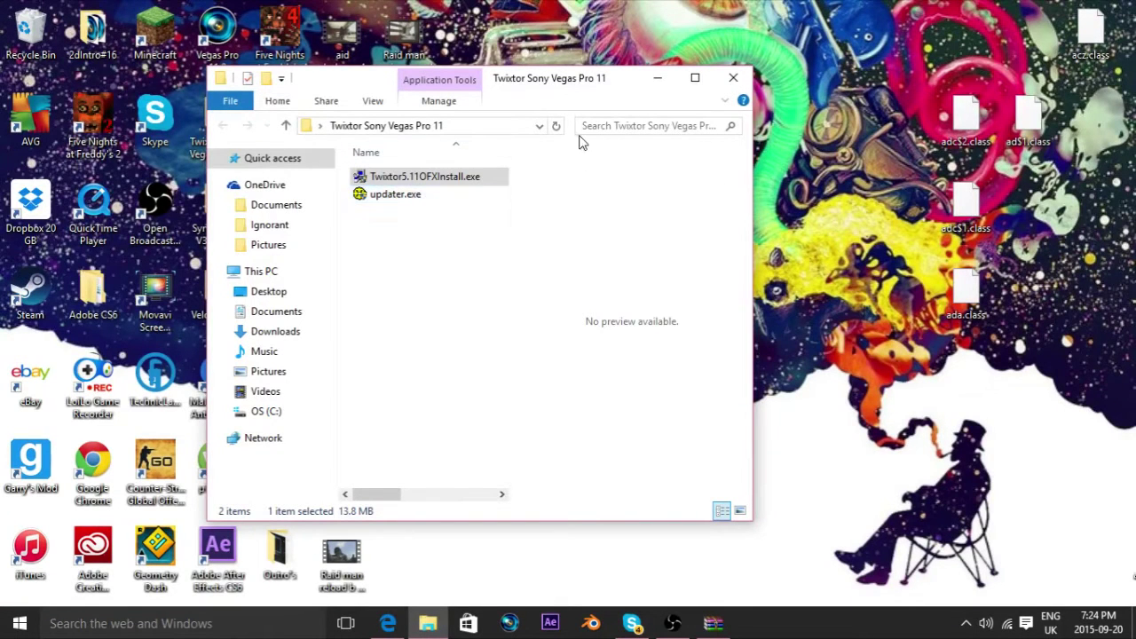
Reopen the Twixtor Sony Vegas Pro 11 folder, run updater.exe, and pass its welcome page
{"action": "left_click", "coordinate": [732, 77]}
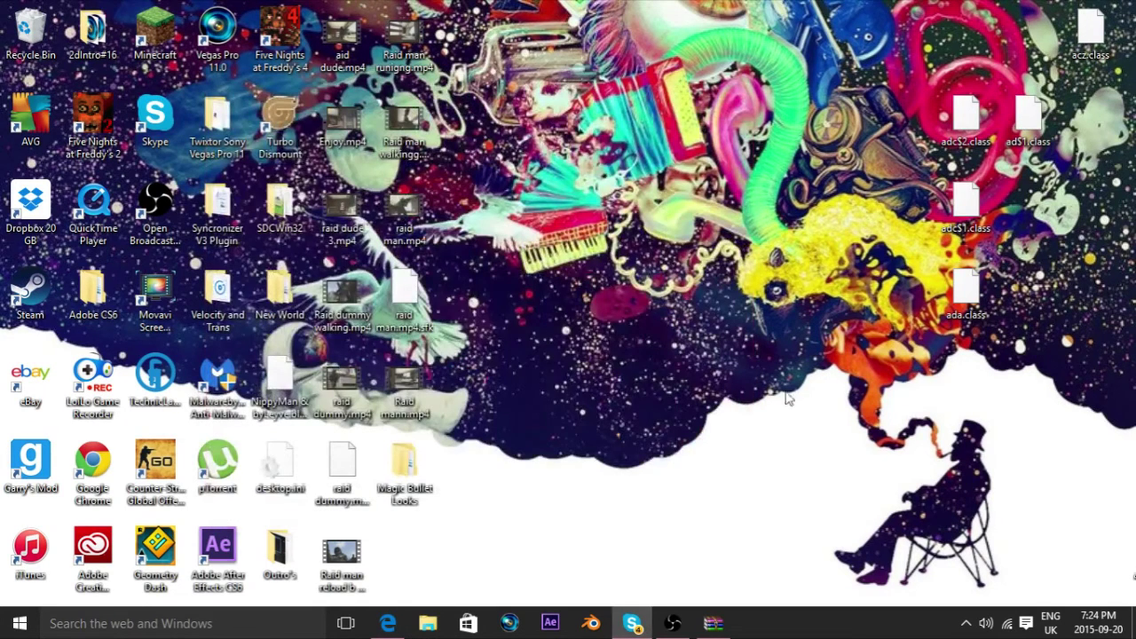
{"action": "left_click", "coordinate": [429, 624]}
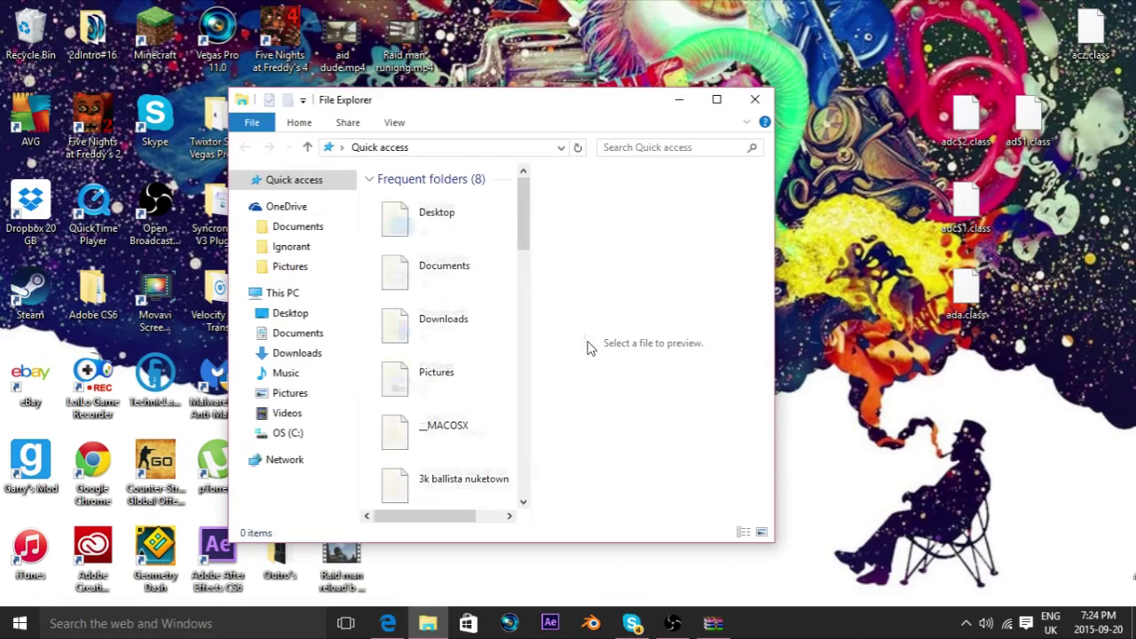
{"action": "left_click", "coordinate": [754, 99]}
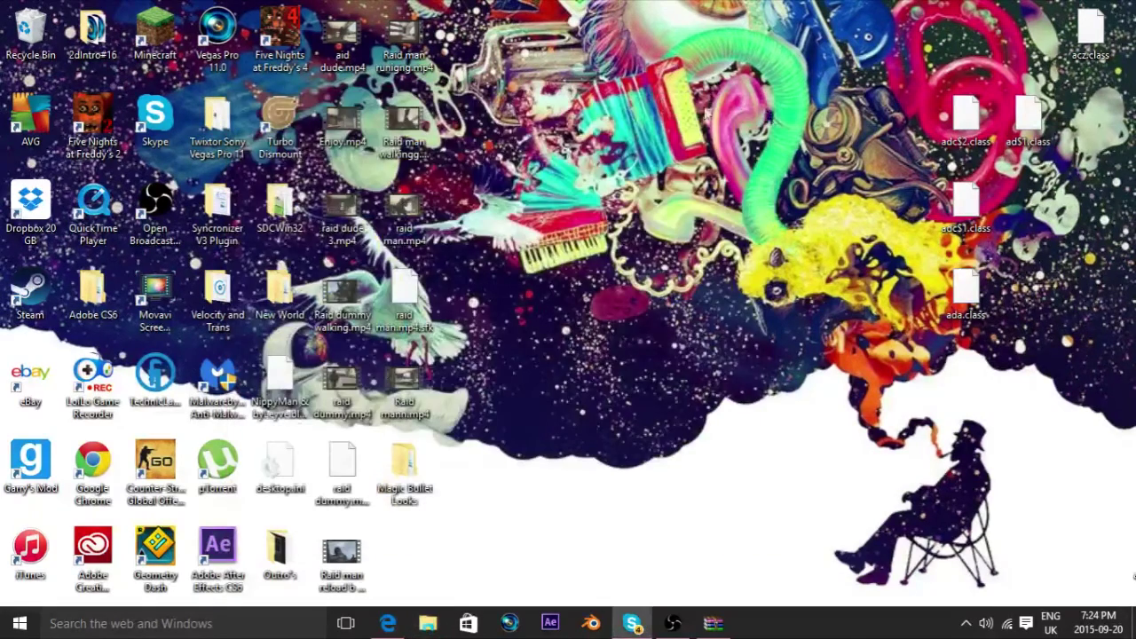
{"action": "double_click", "coordinate": [213, 124]}
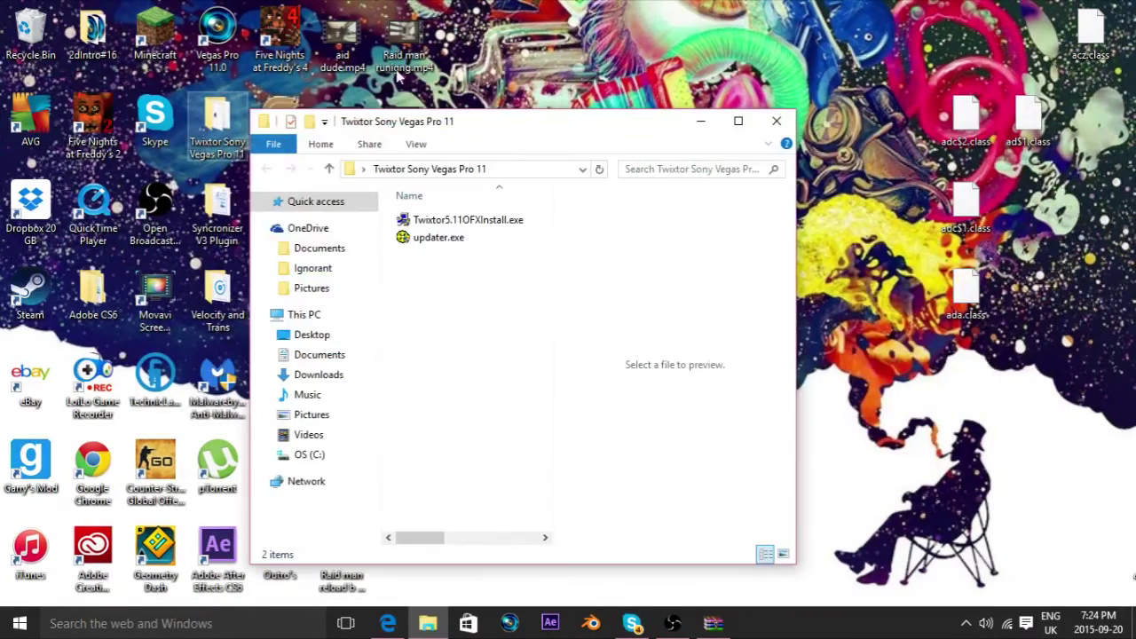
{"action": "left_click", "coordinate": [456, 248]}
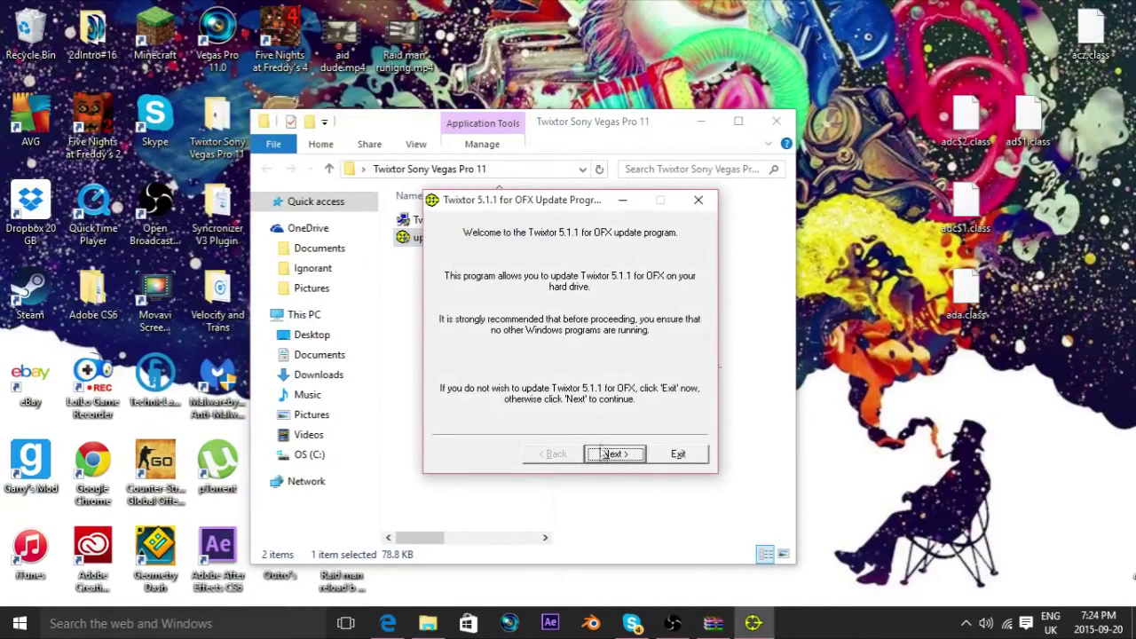
{"action": "left_click", "coordinate": [608, 453]}
Browse the updater's target directory to C:\Program Files (x86)\Sony\Vegas Pro 11.0
{"action": "left_click", "coordinate": [613, 455]}
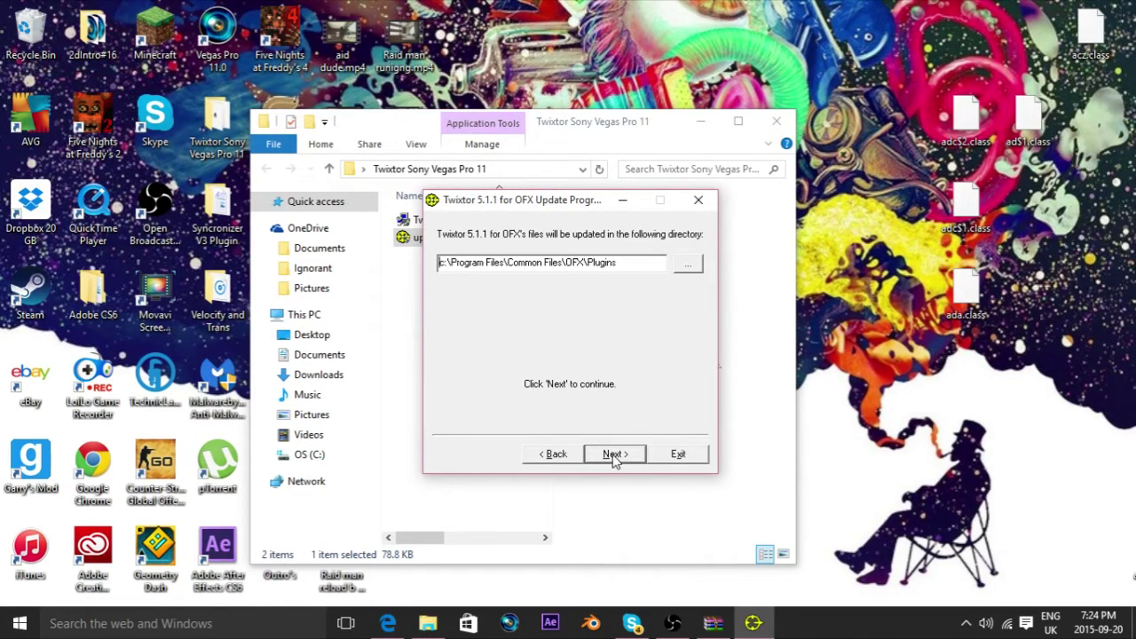
{"action": "left_click", "coordinate": [698, 265]}
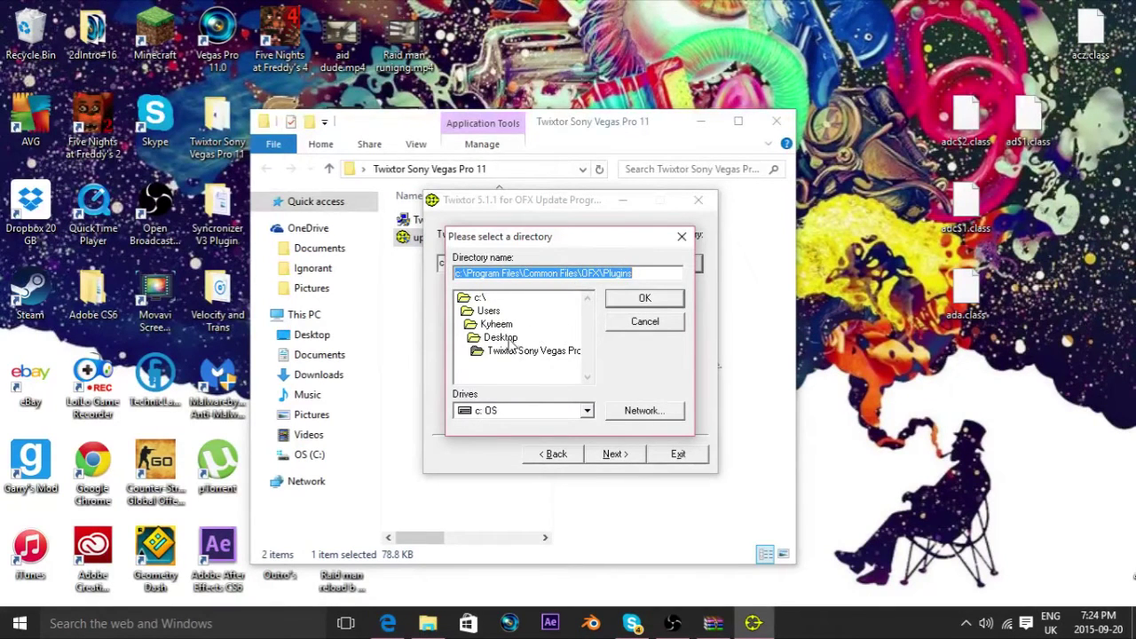
{"action": "double_click", "coordinate": [480, 299]}
{"action": "scroll", "coordinate": [497, 324], "scroll_direction": "down", "scroll_amount": 4}
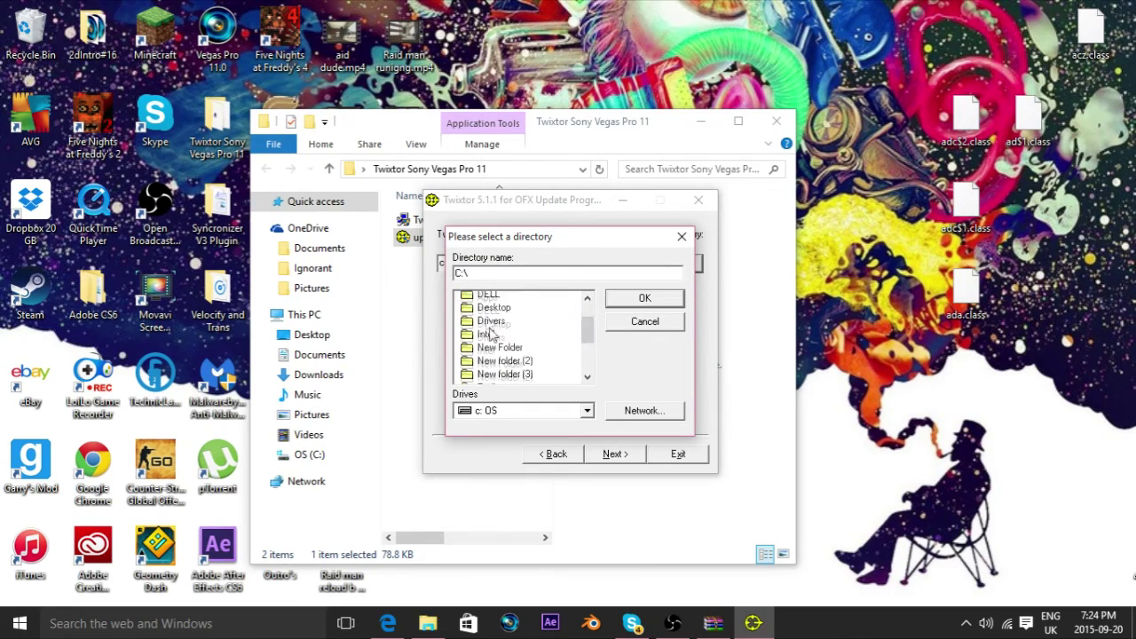
{"action": "double_click", "coordinate": [502, 311]}
{"action": "scroll", "coordinate": [499, 355], "scroll_direction": "down", "scroll_amount": 10}
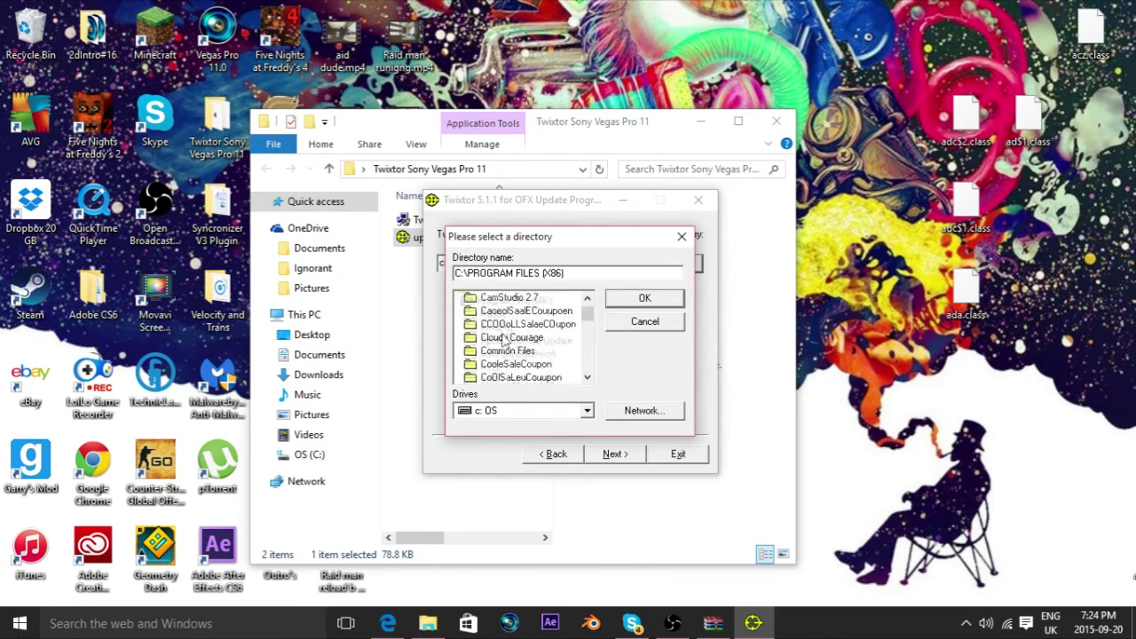
{"action": "scroll", "coordinate": [499, 360], "scroll_direction": "down", "scroll_amount": 12}
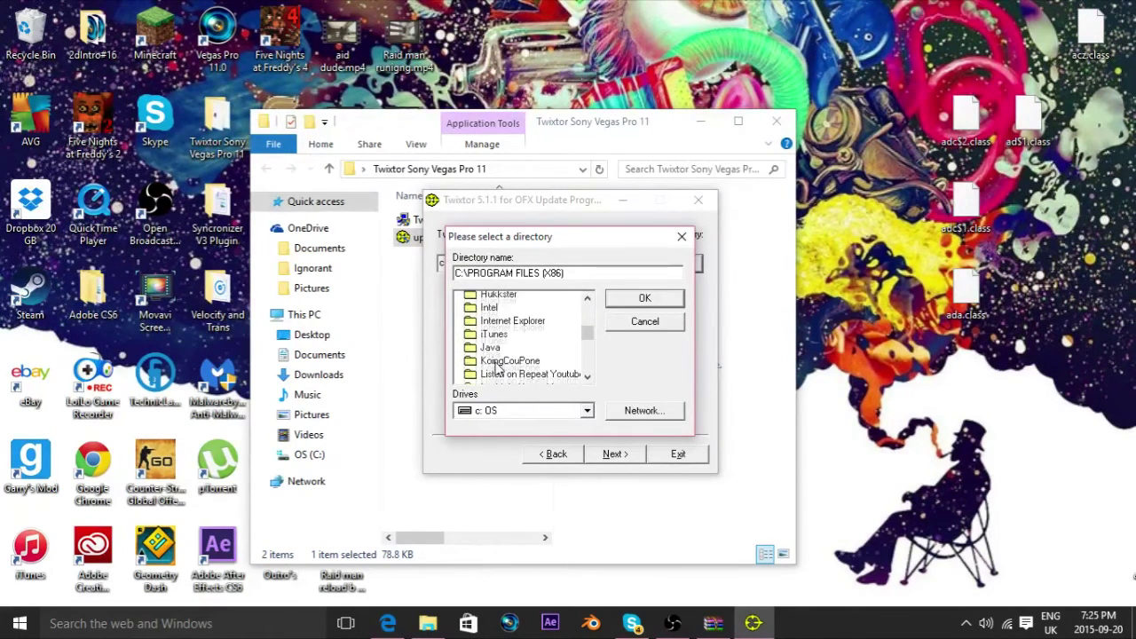
{"action": "scroll", "coordinate": [497, 364], "scroll_direction": "down", "scroll_amount": 12}
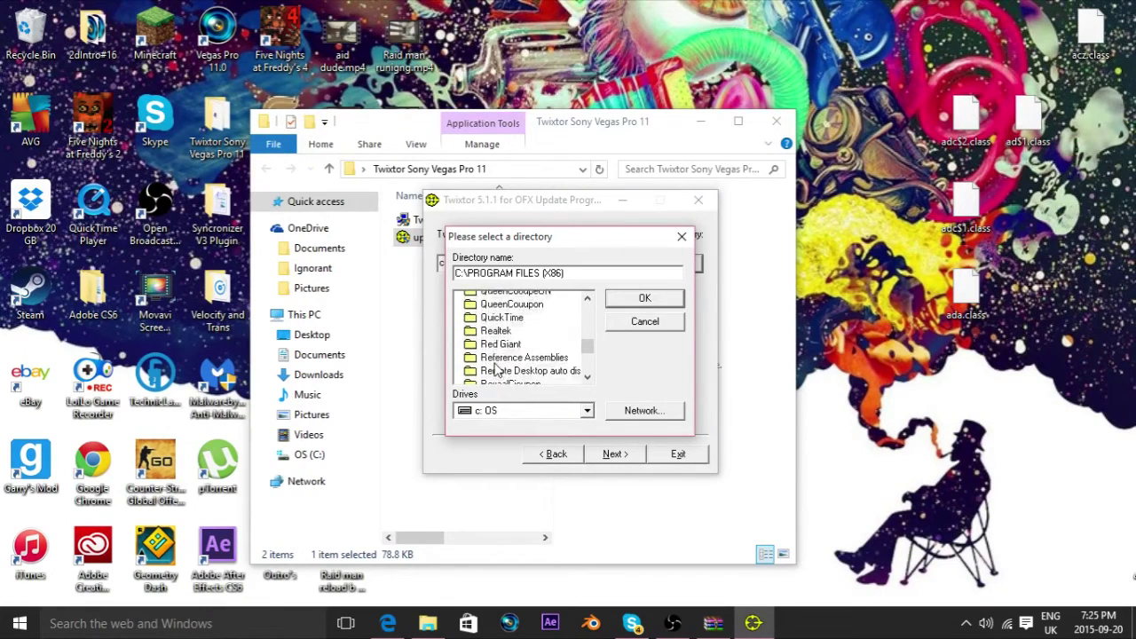
{"action": "scroll", "coordinate": [497, 357], "scroll_direction": "down", "scroll_amount": 4}
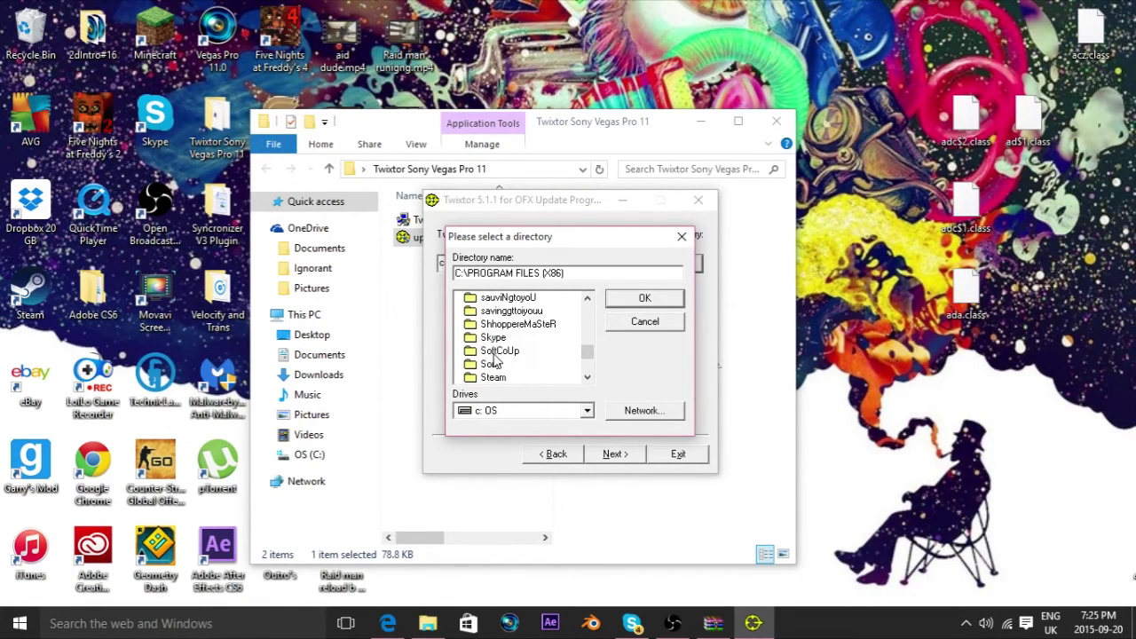
{"action": "double_click", "coordinate": [491, 364]}
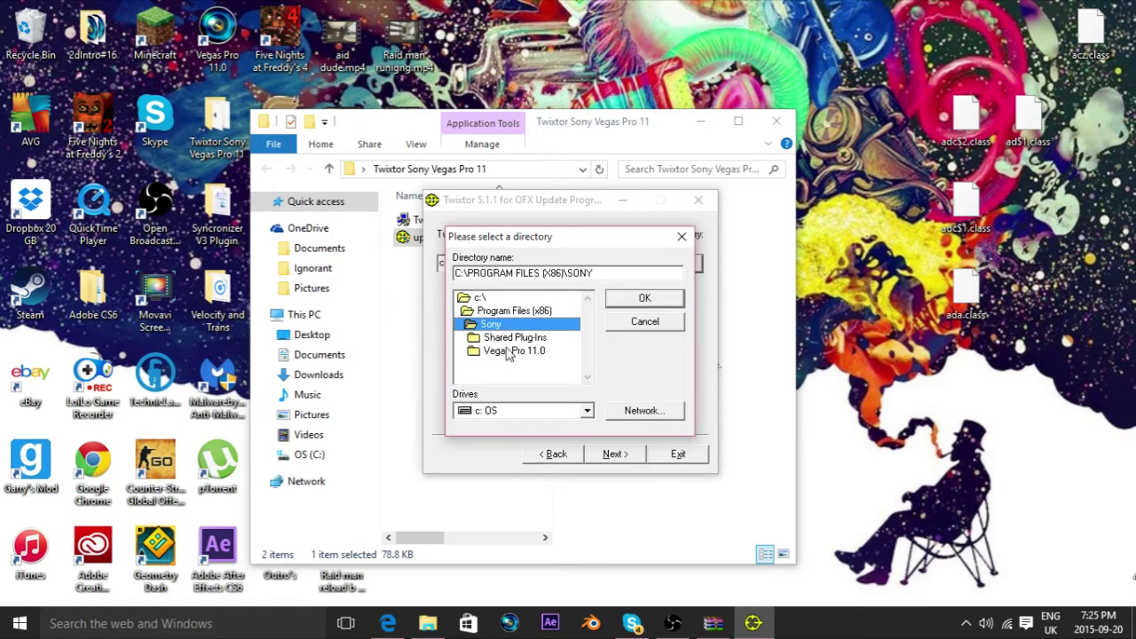
{"action": "double_click", "coordinate": [512, 352]}
Target the OFX Video Plug-Ins folder, run the update, exit, and close the folder window
{"action": "scroll", "coordinate": [550, 355], "scroll_direction": "down", "scroll_amount": 5}
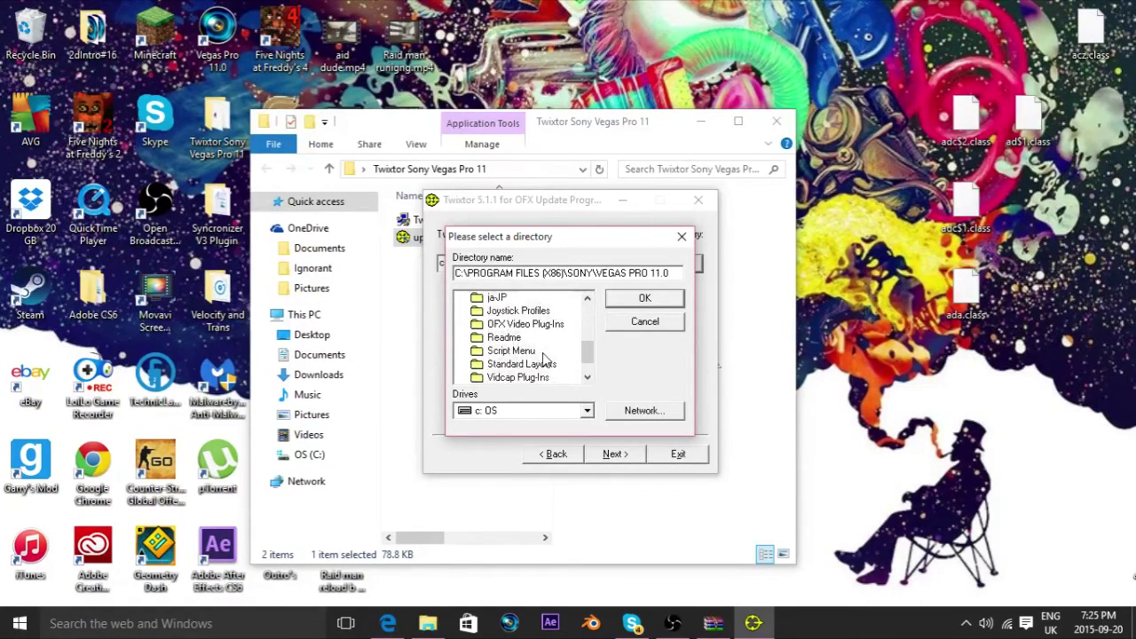
{"action": "double_click", "coordinate": [530, 298]}
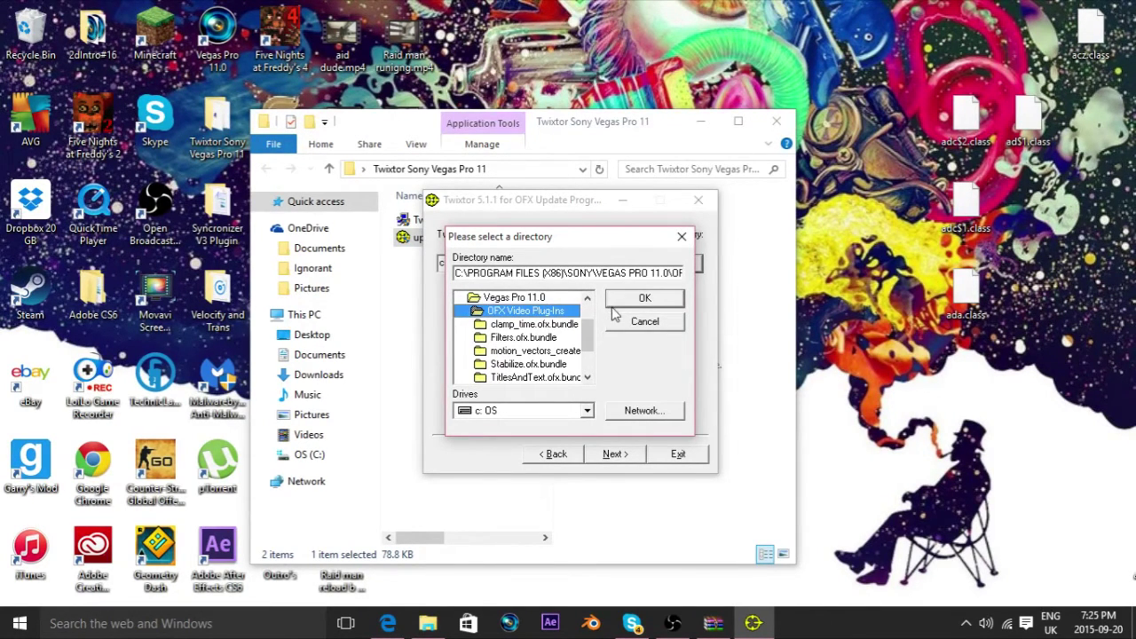
{"action": "left_click", "coordinate": [617, 301]}
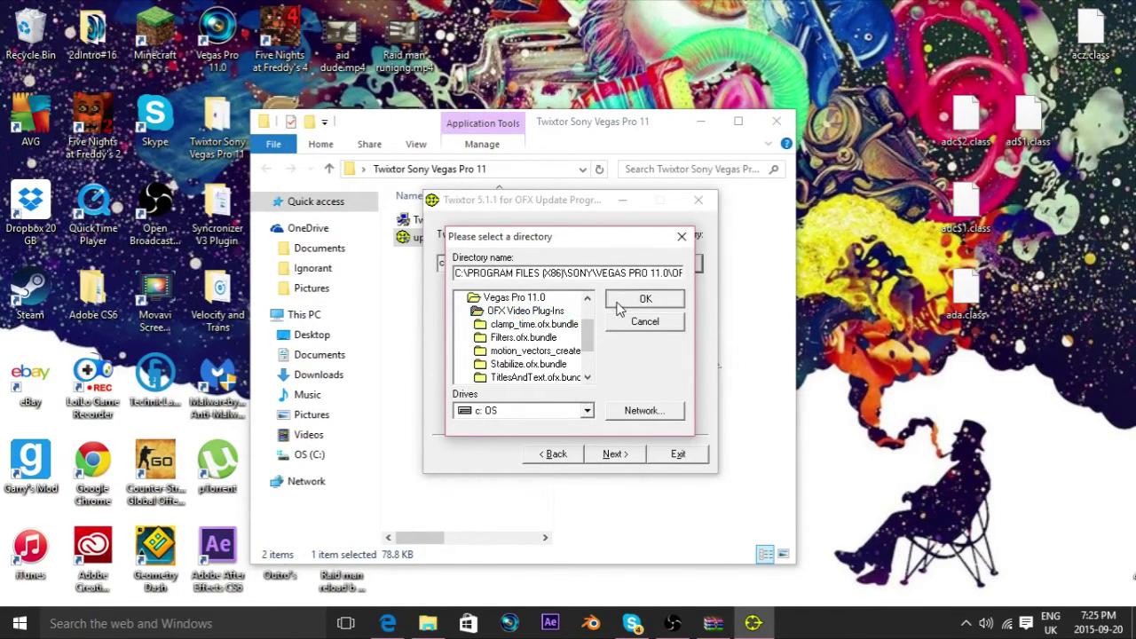
{"action": "left_click", "coordinate": [613, 454]}
{"action": "left_click", "coordinate": [623, 454]}
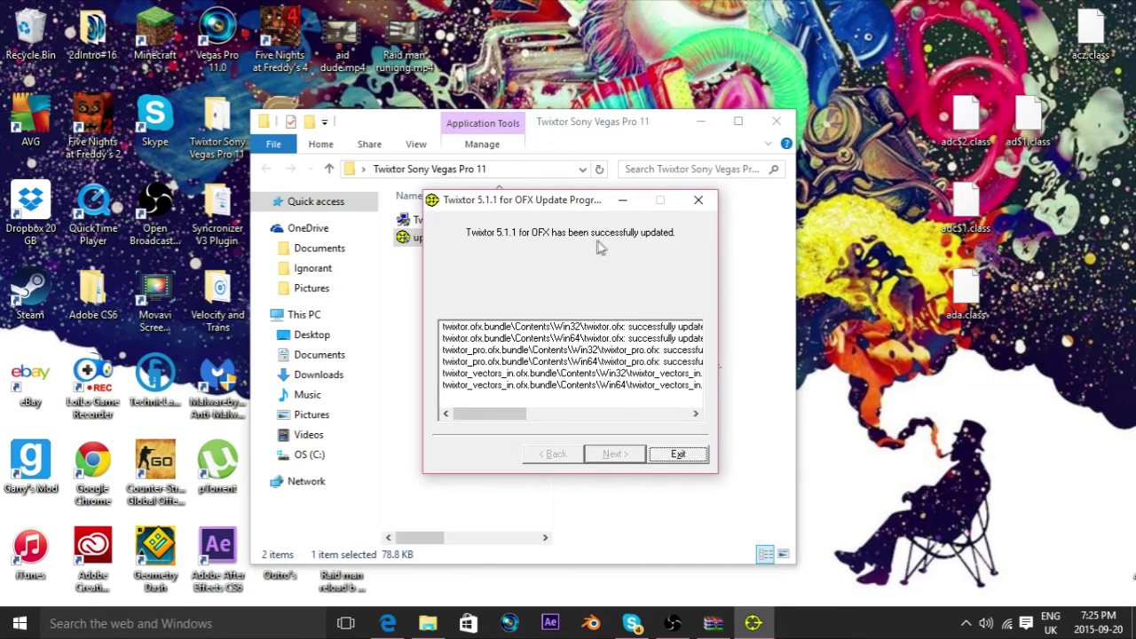
{"action": "left_click", "coordinate": [677, 455]}
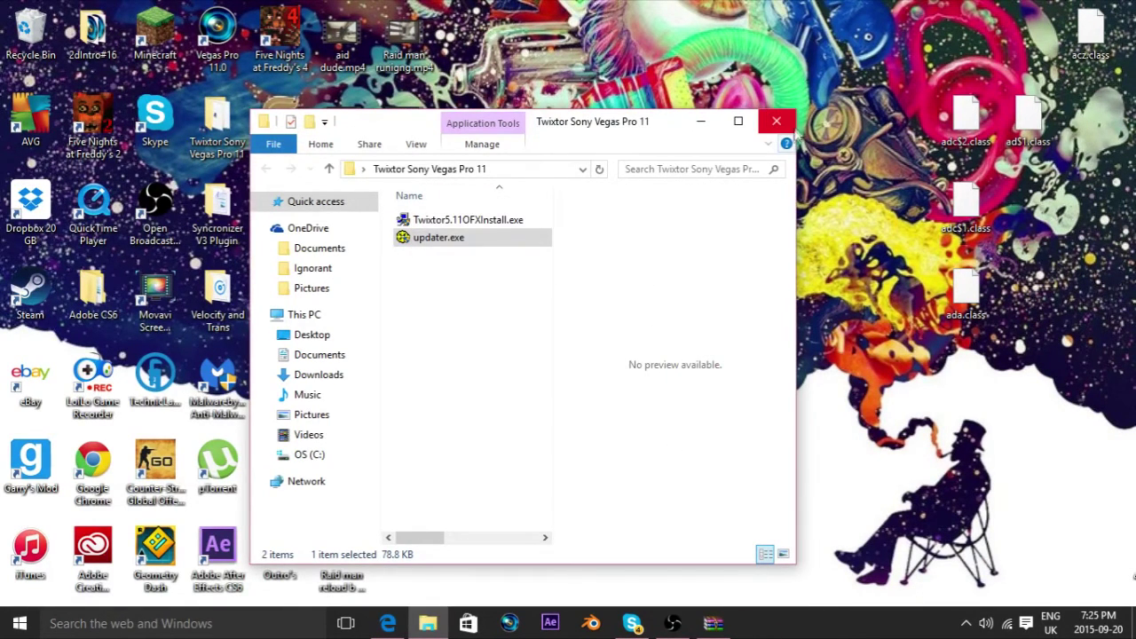
{"action": "left_click", "coordinate": [779, 124]}
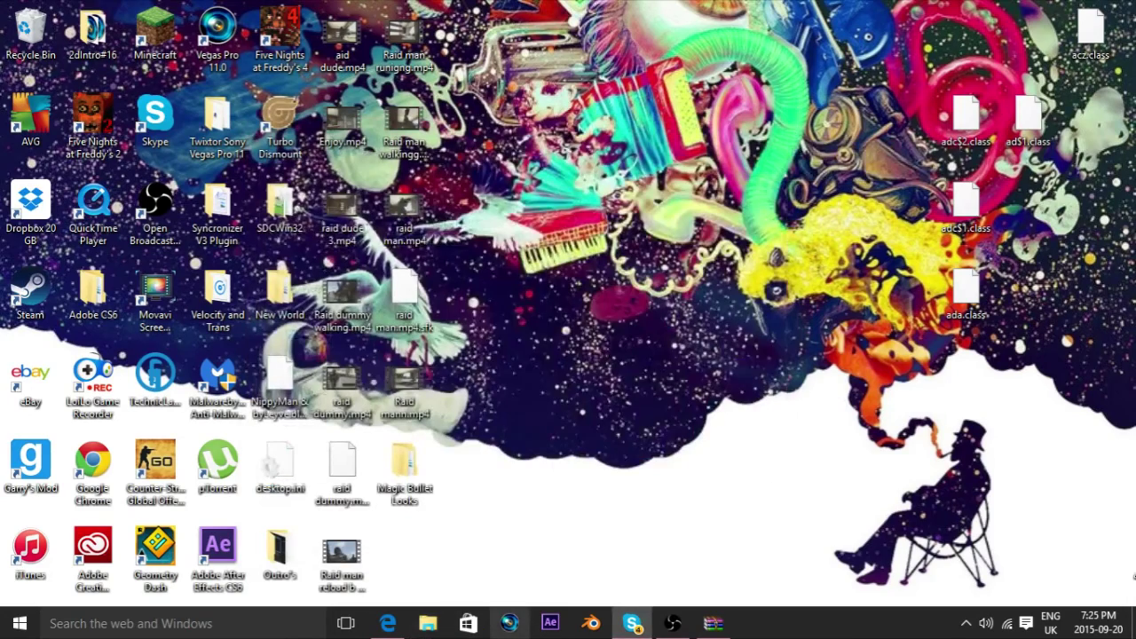
Launch Vegas Pro 11 from the taskbar and agree to the Sony EULA
{"action": "left_click", "coordinate": [509, 624]}
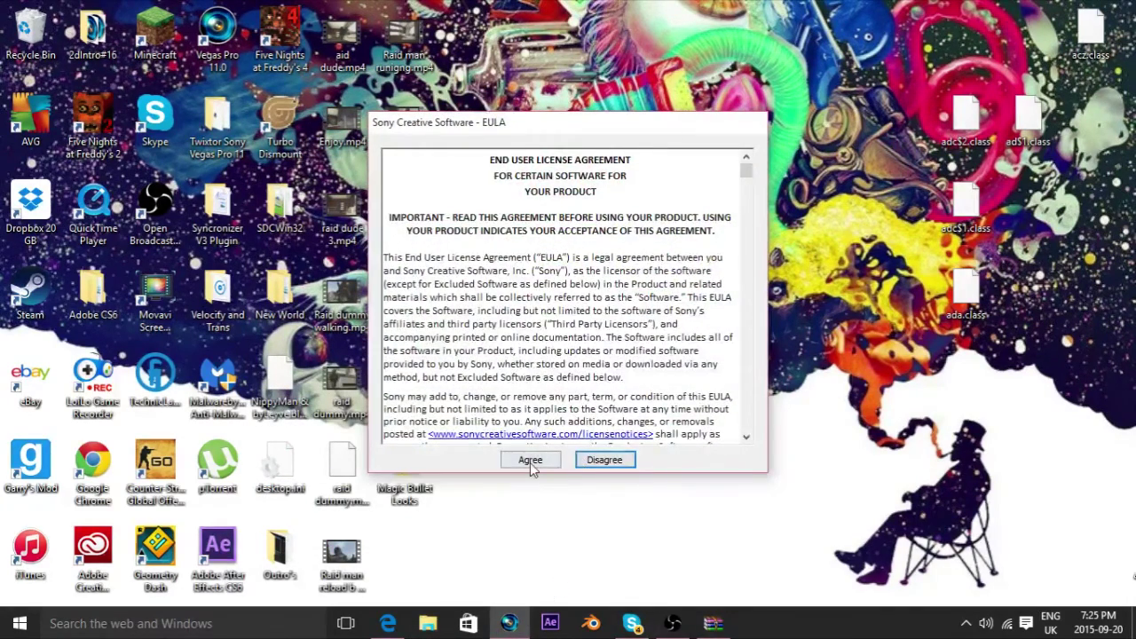
{"action": "left_click", "coordinate": [533, 461]}
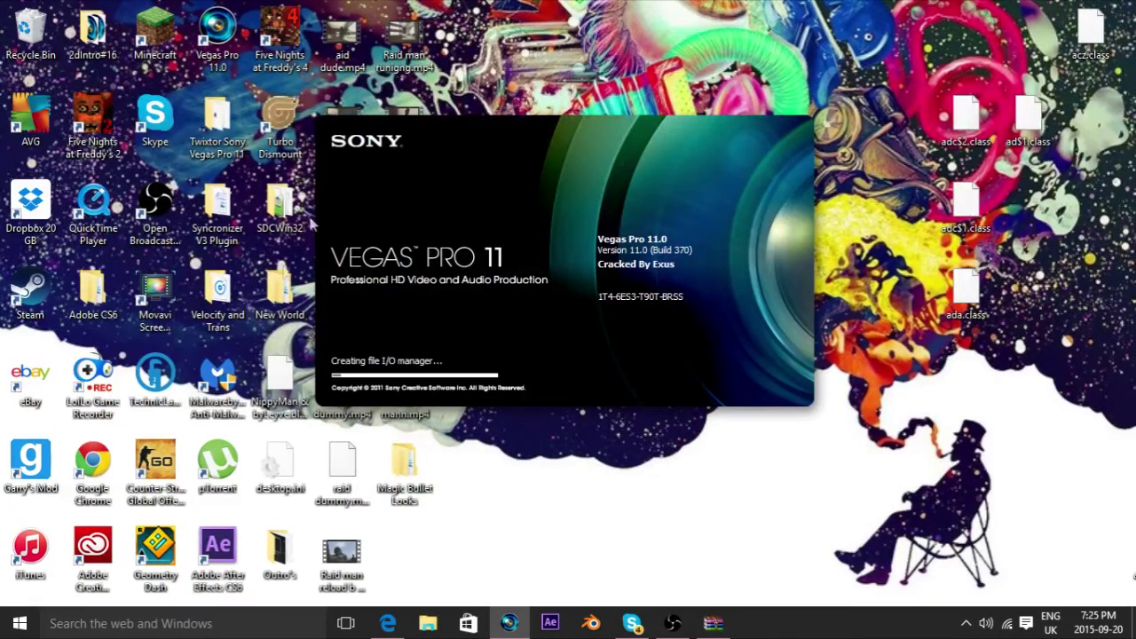